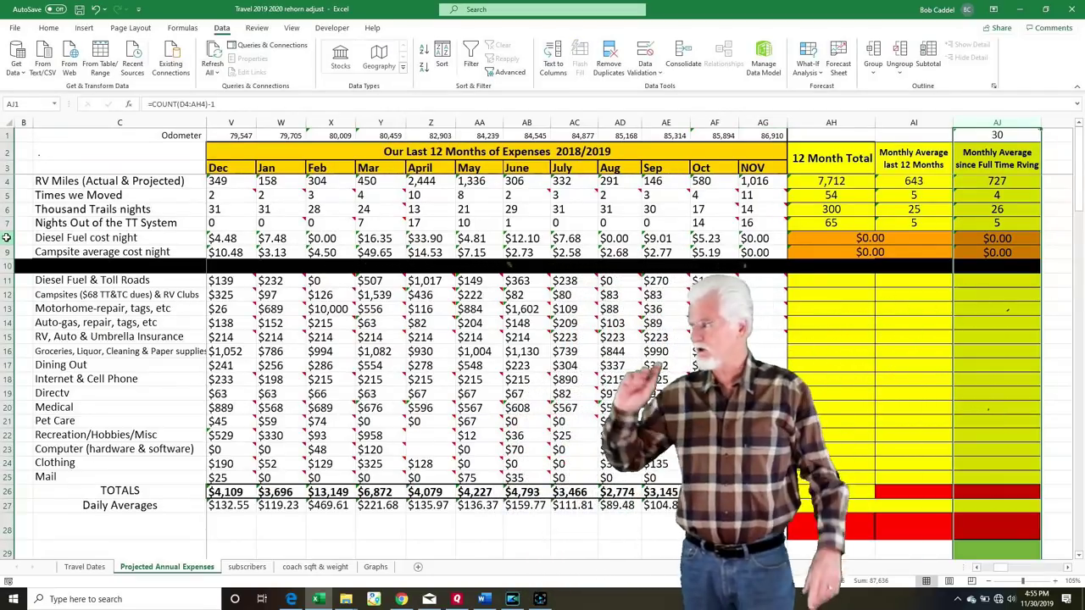
- Examine the monthly expense columns back to the first one, JUNE 2017, and highlight that column
{"action": "left_click", "coordinate": [222, 181]}
{"action": "scroll", "coordinate": [229, 183], "scroll_direction": "left", "scroll_amount": 5}
{"action": "left_click", "coordinate": [242, 183]}
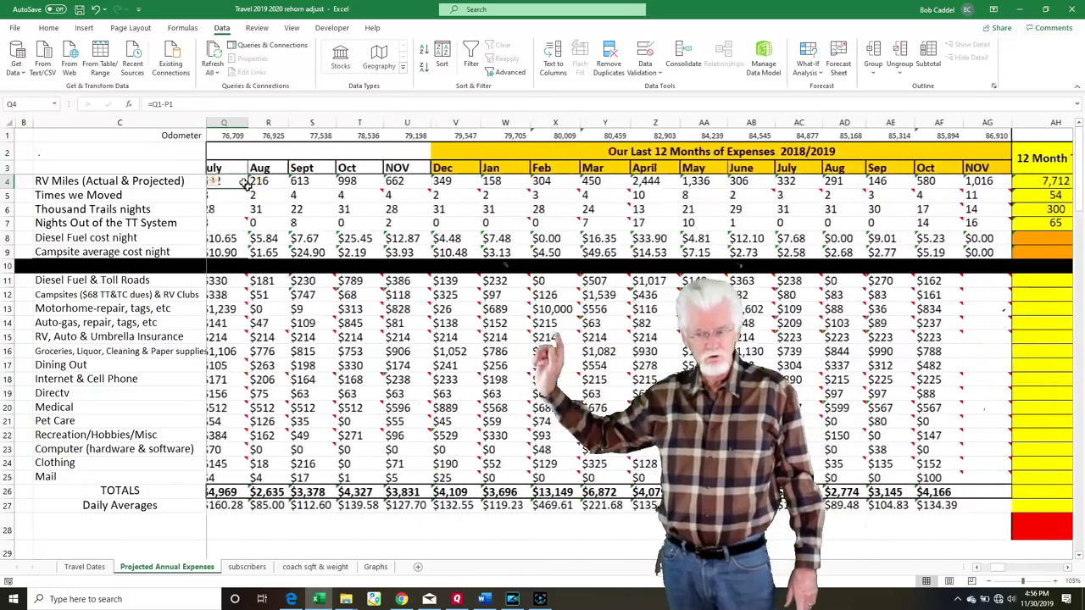
{"action": "key", "text": "Left"}
{"action": "key", "text": "Left"}
{"action": "key", "text": "Left"}
{"action": "key", "text": "Left"}
{"action": "key", "text": "Left"}
{"action": "key", "text": "Left"}
{"action": "key", "text": "Left"}
{"action": "key", "text": "Left"}
{"action": "key", "text": "Left"}
{"action": "key", "text": "Left"}
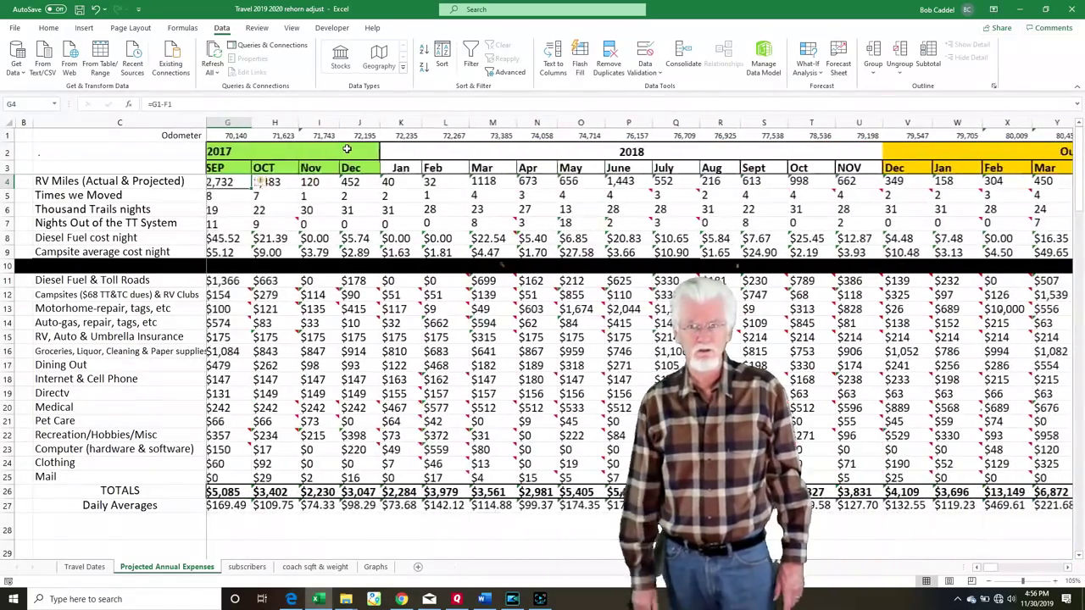
{"action": "key", "text": "Left"}
{"action": "key", "text": "Left"}
{"action": "key", "text": "Left"}
{"action": "left_click", "coordinate": [233, 122]}
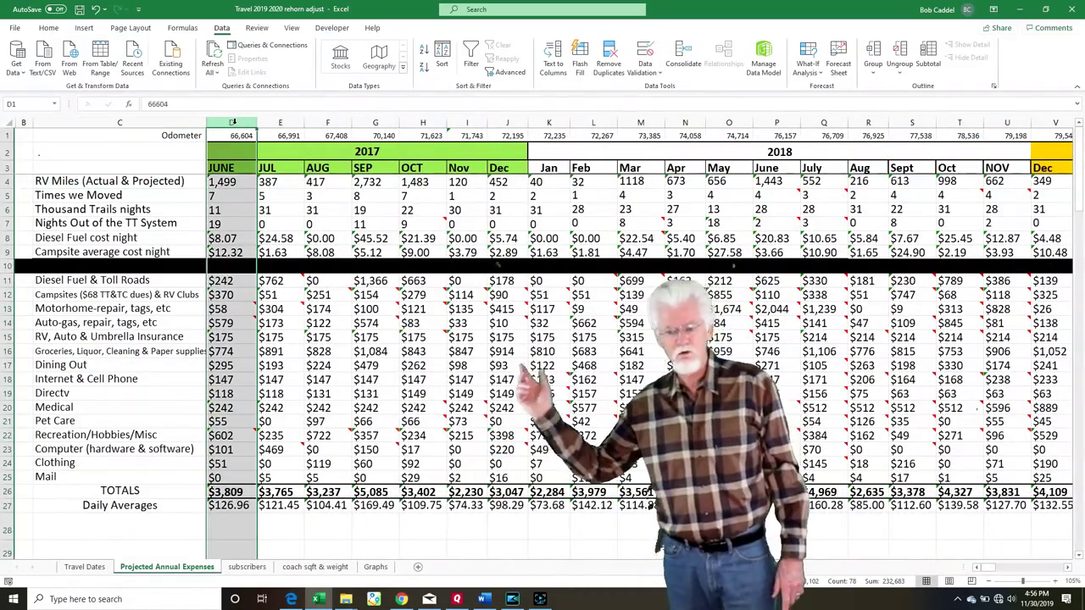
- Look across the RV Miles row from JUL 2017 to the average since full-time RVing, ending at the month count in AJ1
{"action": "key", "text": "Right"}
{"action": "key", "text": "Down"}
{"action": "key", "text": "Down"}
{"action": "key", "text": "Down"}
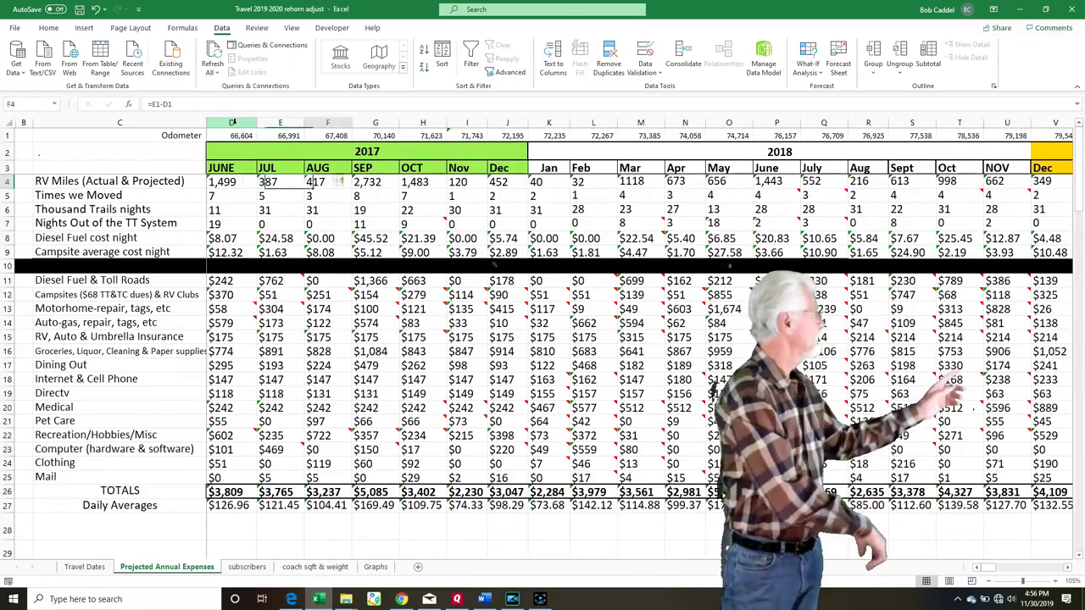
{"action": "key", "text": "Right"}
{"action": "key", "text": "Right"}
{"action": "key", "text": "Right"}
{"action": "key", "text": "Right"}
{"action": "key", "text": "Right"}
{"action": "key", "text": "Right"}
{"action": "key", "text": "Right"}
{"action": "key", "text": "Right"}
{"action": "key", "text": "Right"}
{"action": "key", "text": "Right"}
{"action": "key", "text": "Right"}
{"action": "key", "text": "Right"}
{"action": "key", "text": "Right"}
{"action": "key", "text": "Right"}
{"action": "key", "text": "Right"}
{"action": "key", "text": "Right"}
{"action": "key", "text": "Right"}
{"action": "key", "text": "Right"}
{"action": "key", "text": "Right"}
{"action": "key", "text": "Right"}
{"action": "key", "text": "Up"}
{"action": "key", "text": "Up"}
{"action": "key", "text": "Up"}
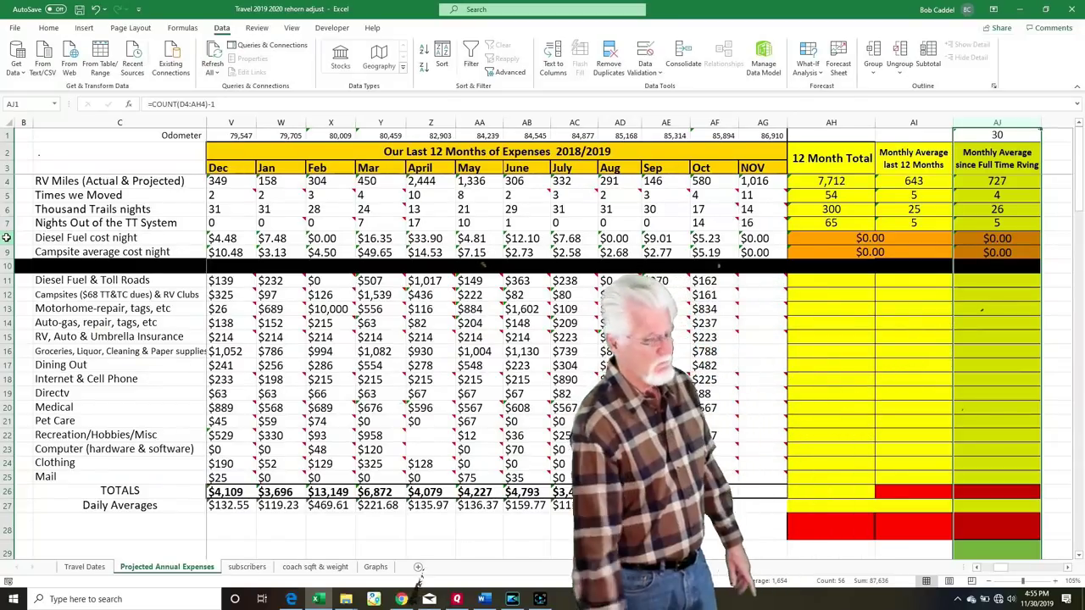
- Highlight in turn the last-12-months monthly average, 12 Month Total and NOV columns to review them
{"action": "left_click", "coordinate": [900, 121]}
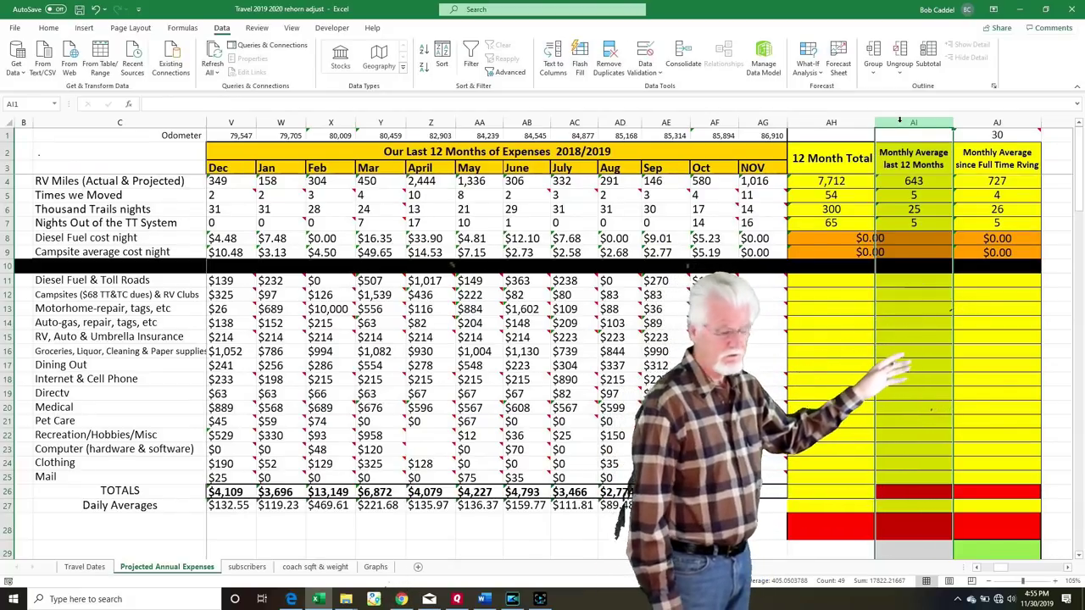
{"action": "left_click", "coordinate": [820, 122]}
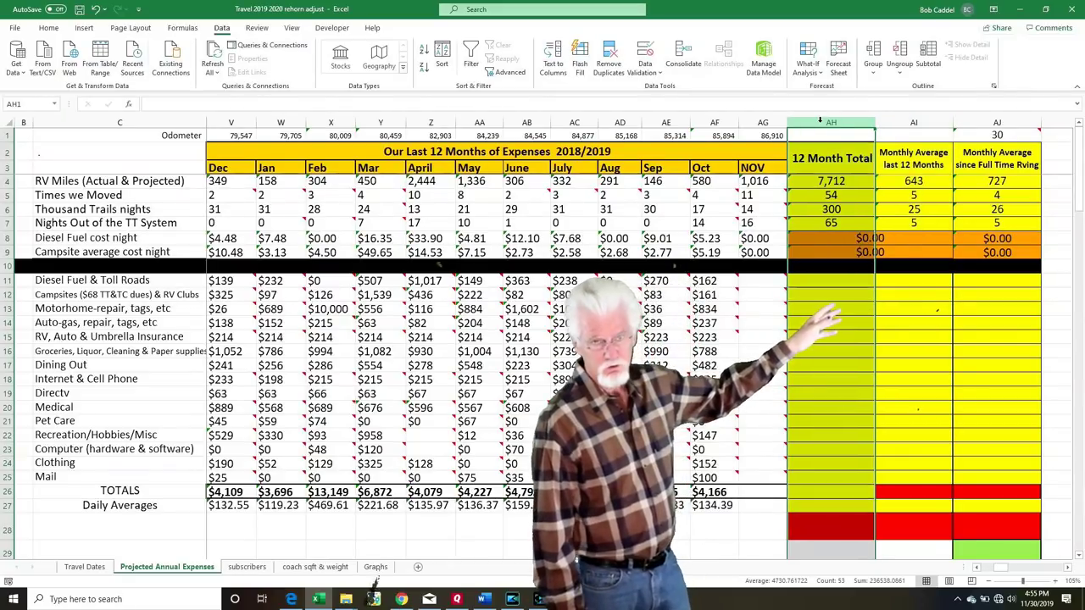
{"action": "left_click", "coordinate": [767, 122]}
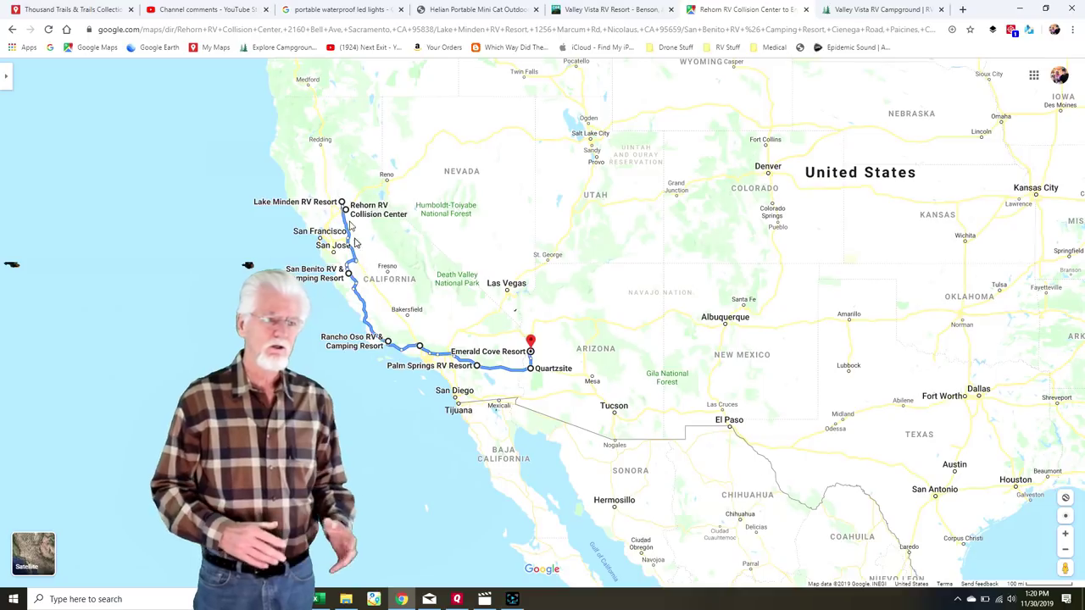
- View the Emerald Cove Resort stop on the route map, and check the NOV cells for Thousand Trails nights and nights outside the TT system
{"action": "left_click", "coordinate": [529, 352]}
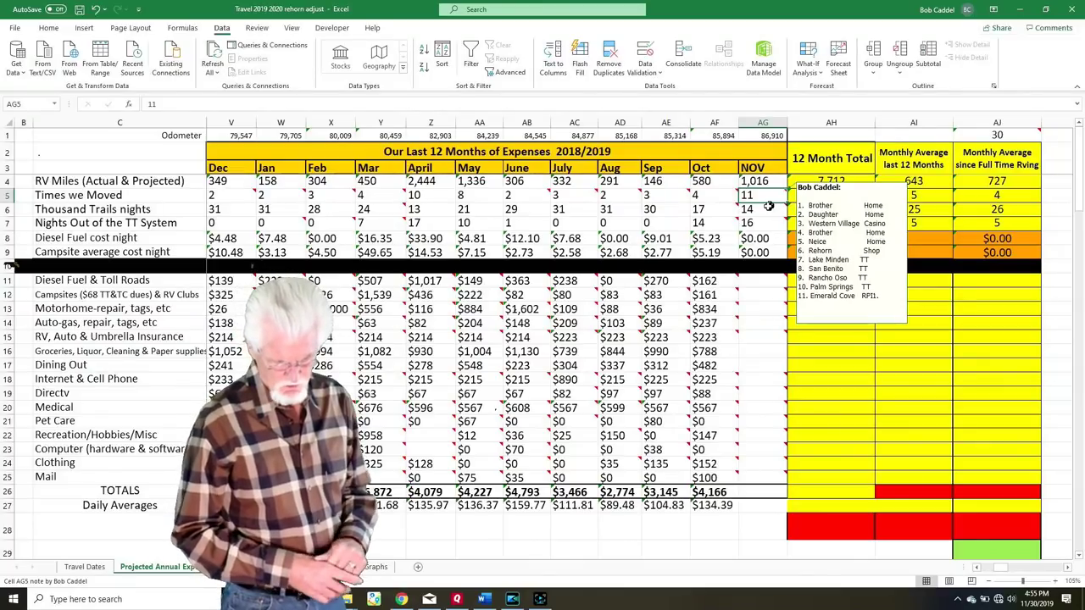
{"action": "left_click", "coordinate": [757, 209]}
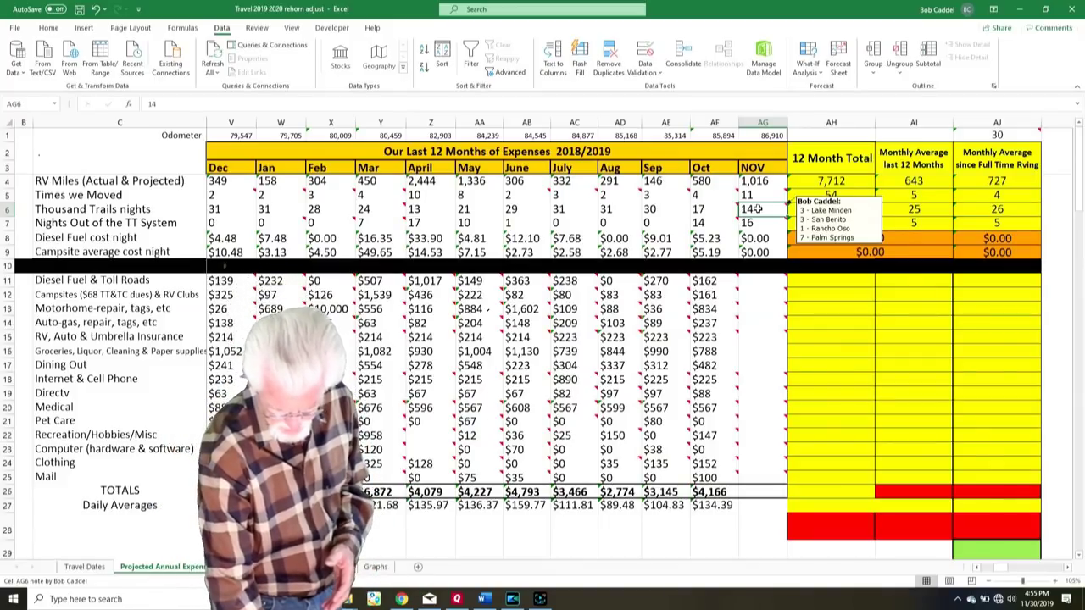
{"action": "left_click", "coordinate": [757, 222]}
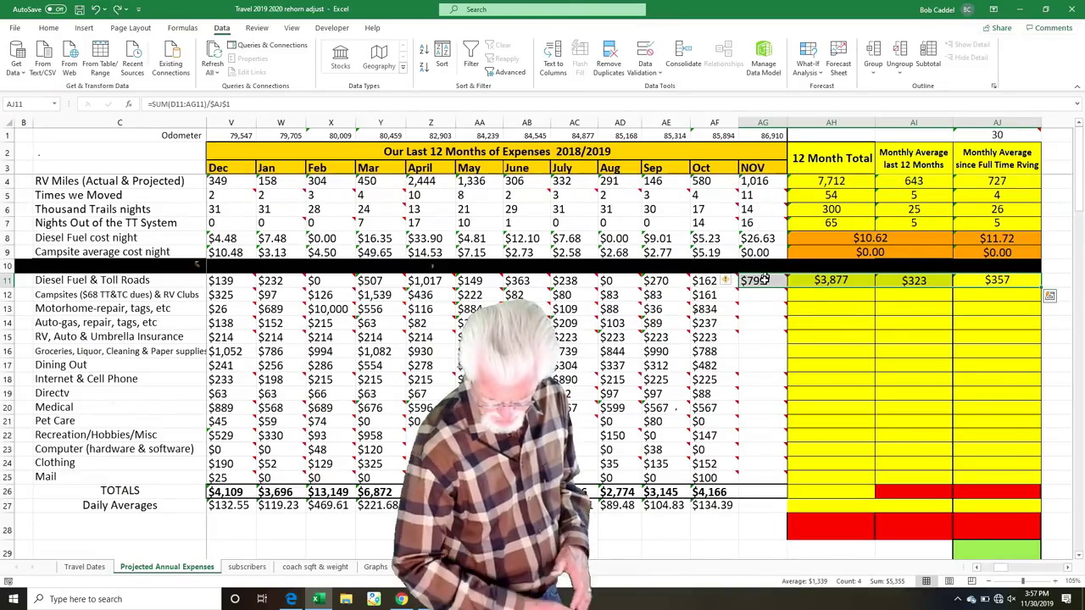
- Review the Diesel Fuel cost night row, checking its 12-month and full-time averages and comparing Oct with NOV
{"action": "mouse_move", "coordinate": [763, 281]}
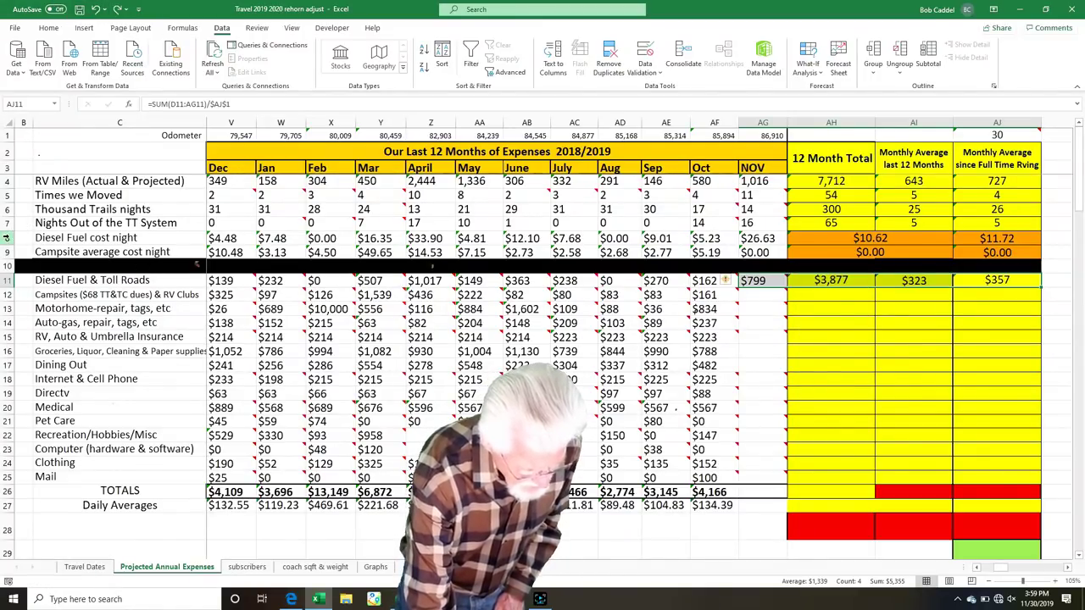
{"action": "left_click", "coordinate": [6, 238]}
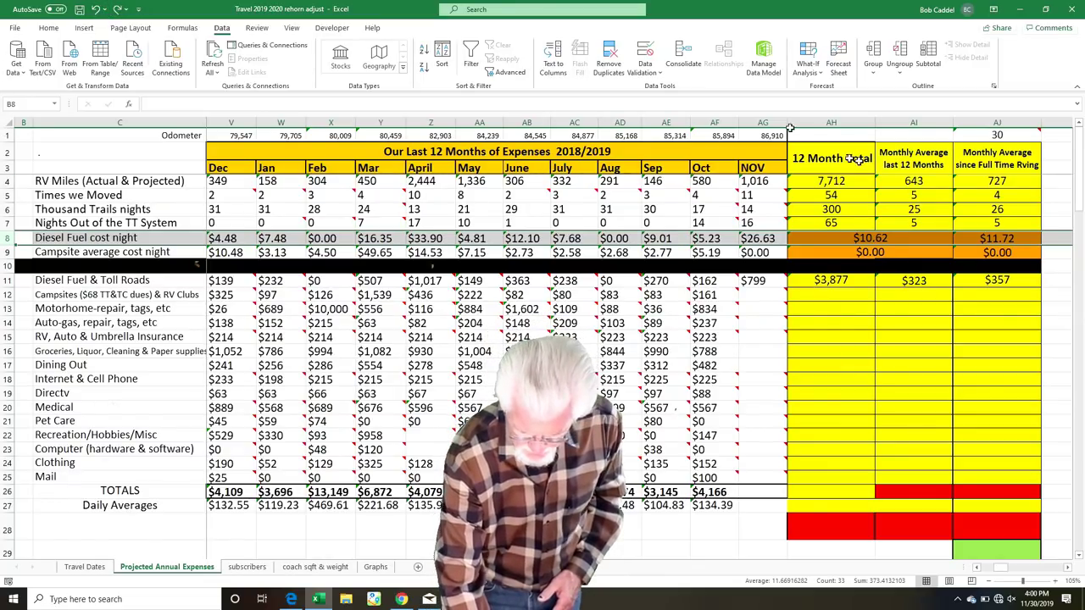
{"action": "left_click", "coordinate": [943, 238]}
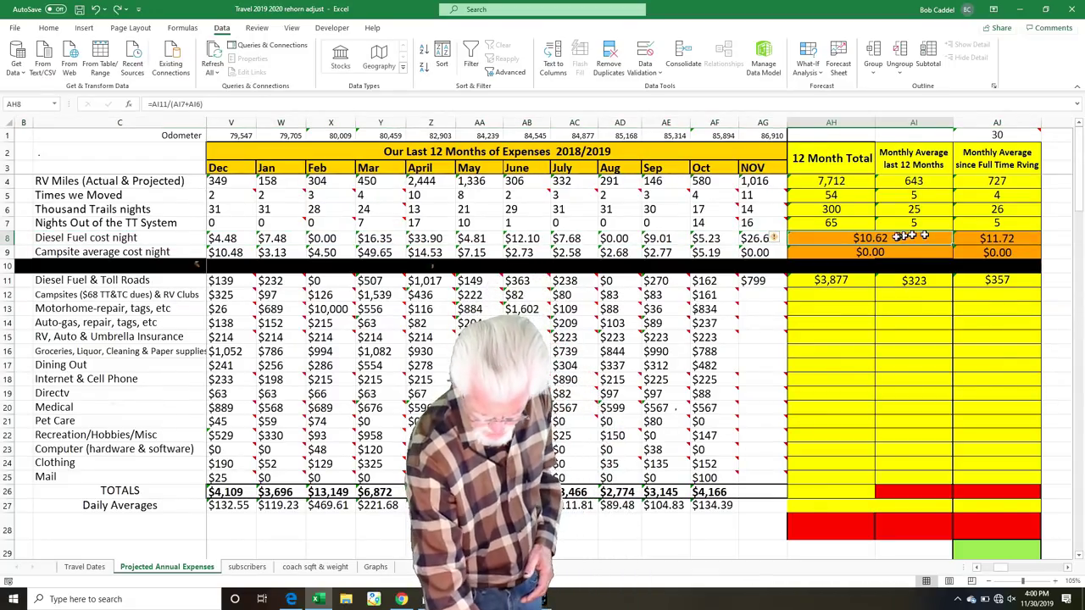
{"action": "left_click", "coordinate": [1013, 240]}
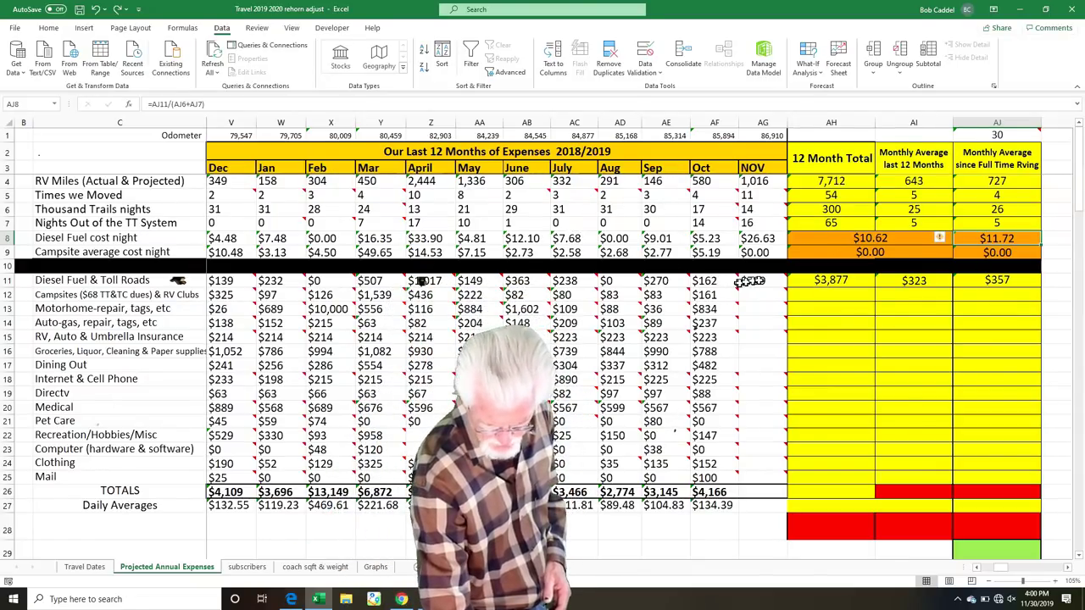
{"action": "left_click", "coordinate": [761, 239]}
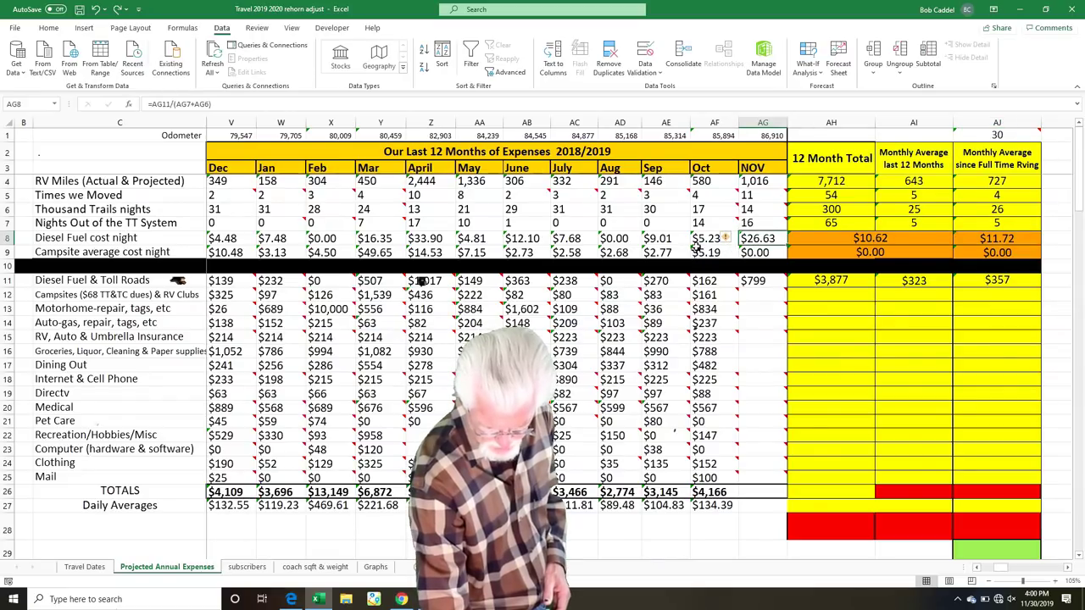
{"action": "left_click", "coordinate": [706, 240]}
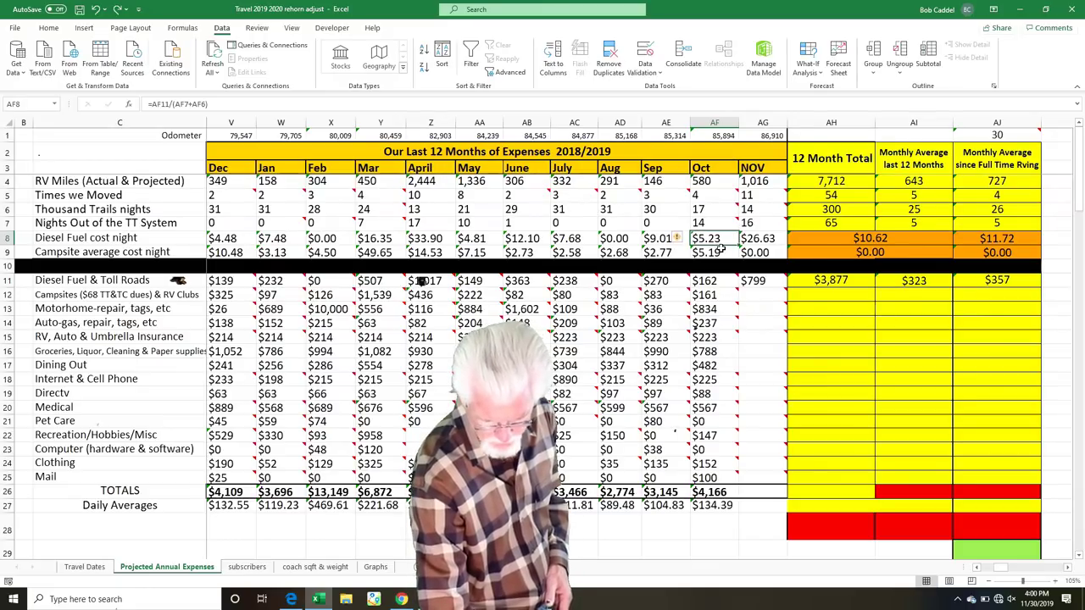
{"action": "left_click", "coordinate": [762, 239]}
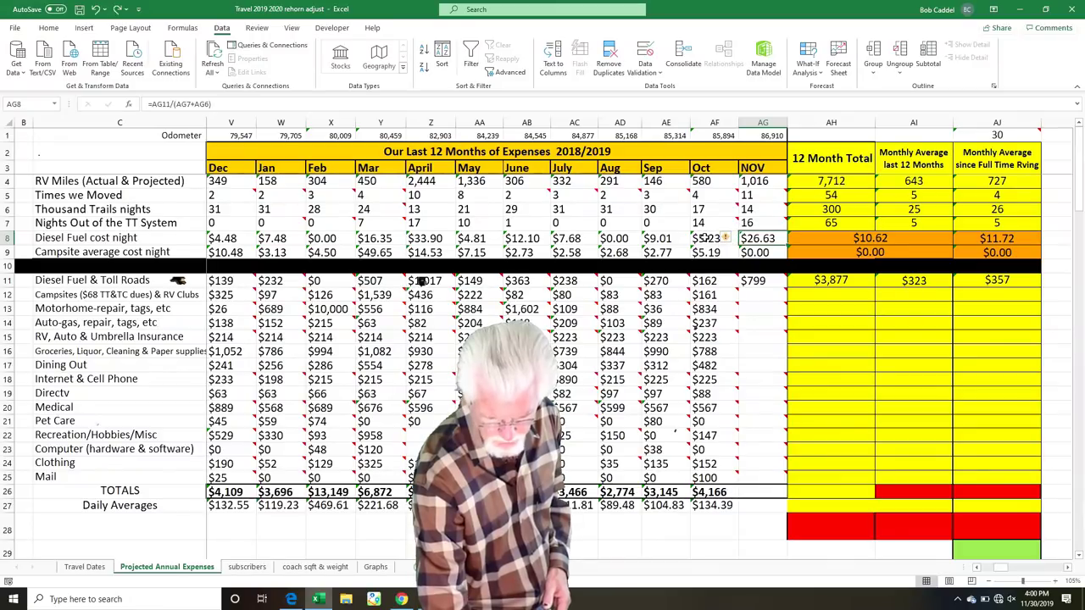
- Undo the clearing of the Campsites & RV Clubs NOV and summary cells, and highlight the Campsite average cost night row
{"action": "left_click", "coordinate": [96, 10]}
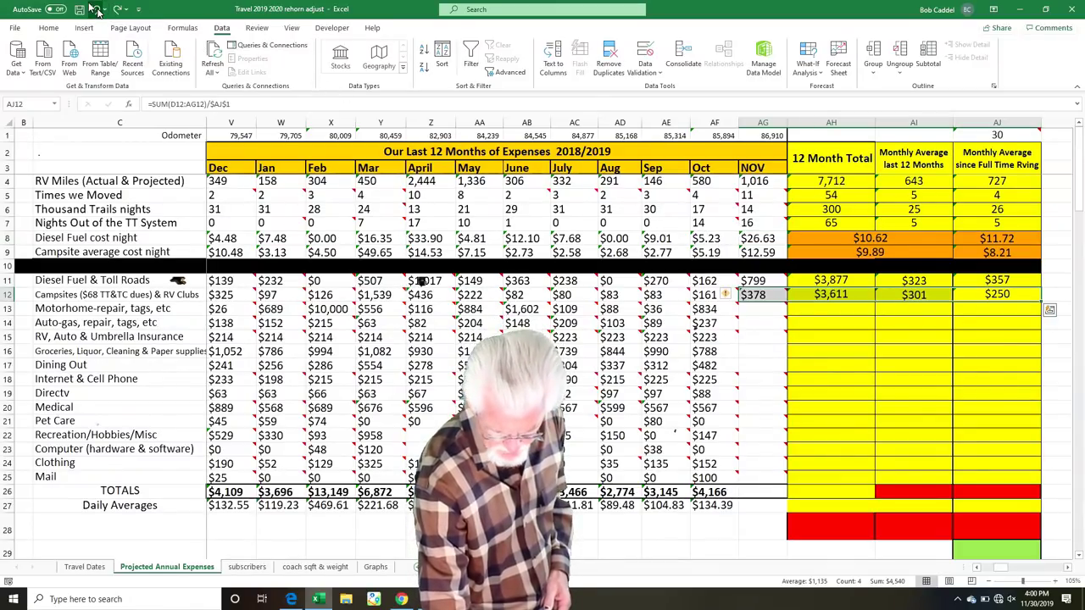
{"action": "mouse_move", "coordinate": [752, 295]}
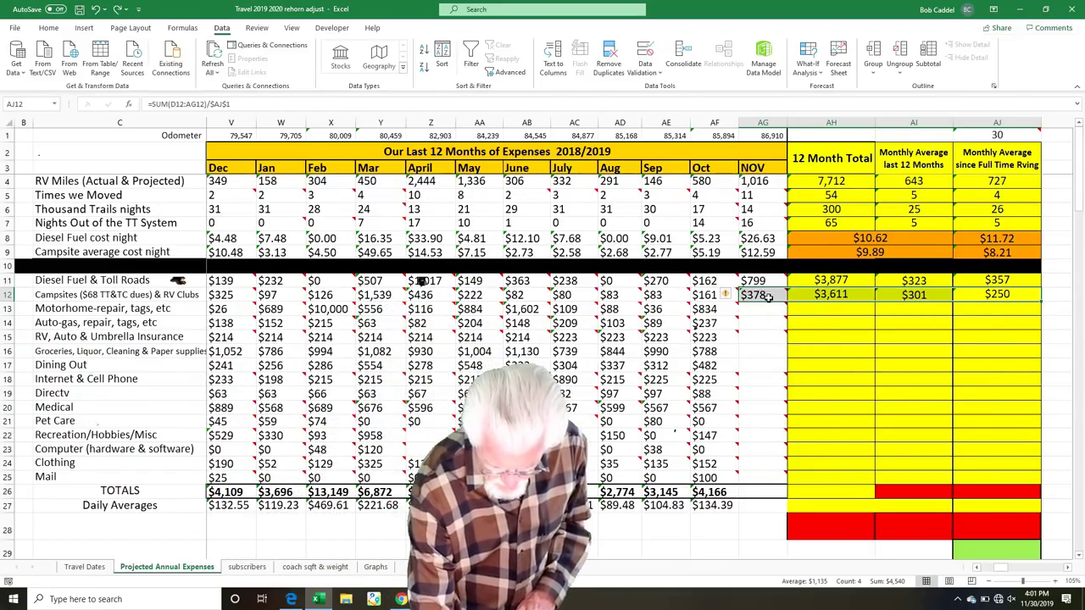
{"action": "mouse_move", "coordinate": [768, 294]}
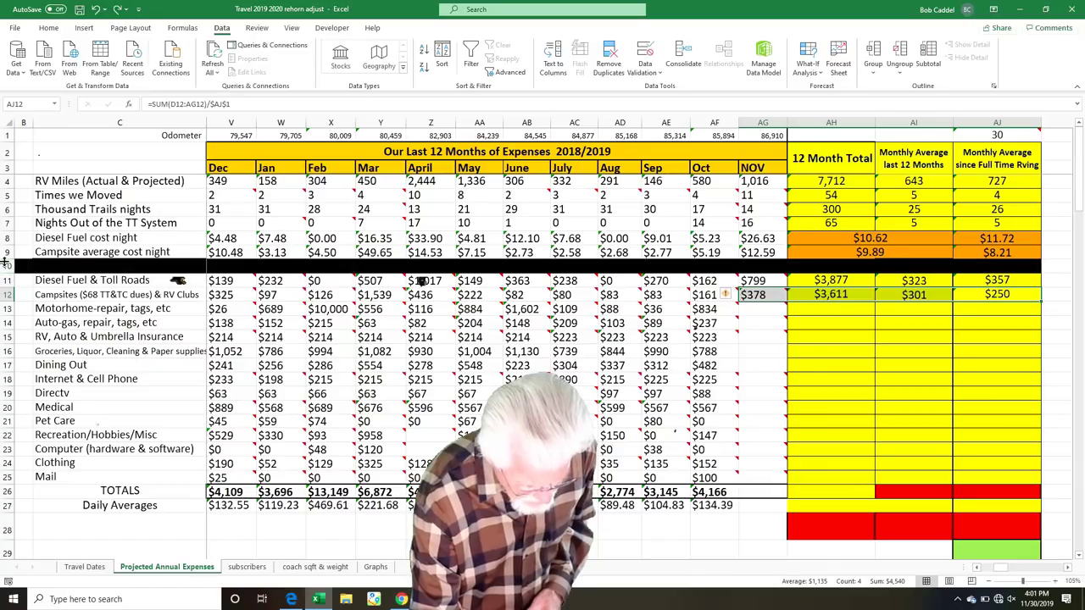
{"action": "left_click", "coordinate": [5, 252]}
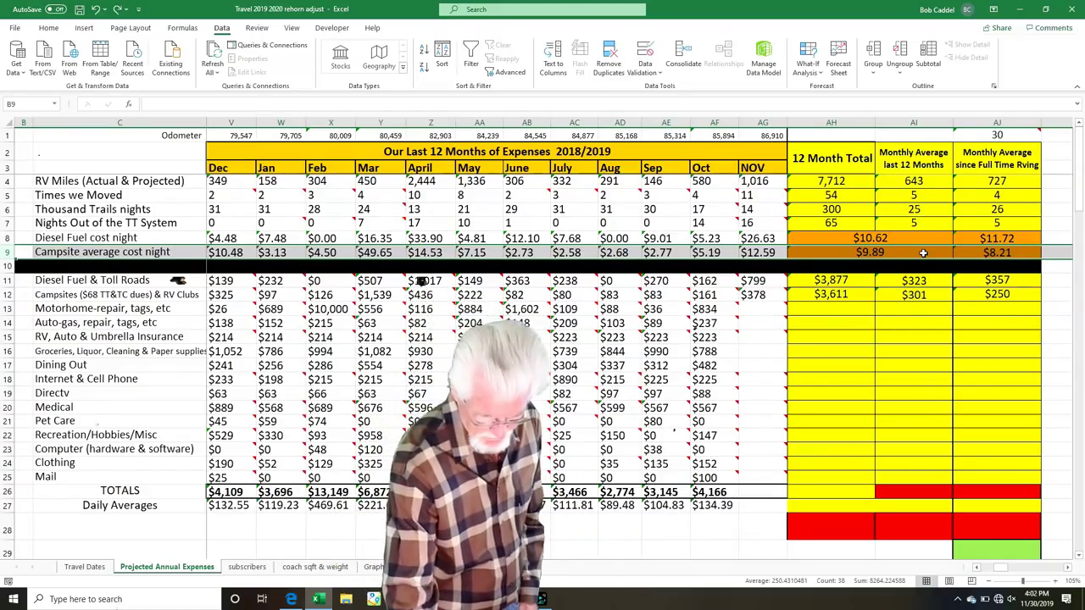
- Undo the clearing of the Motorhome-repair NOV and summary cells, and read the note on the NOV repair amount
{"action": "left_click", "coordinate": [96, 11]}
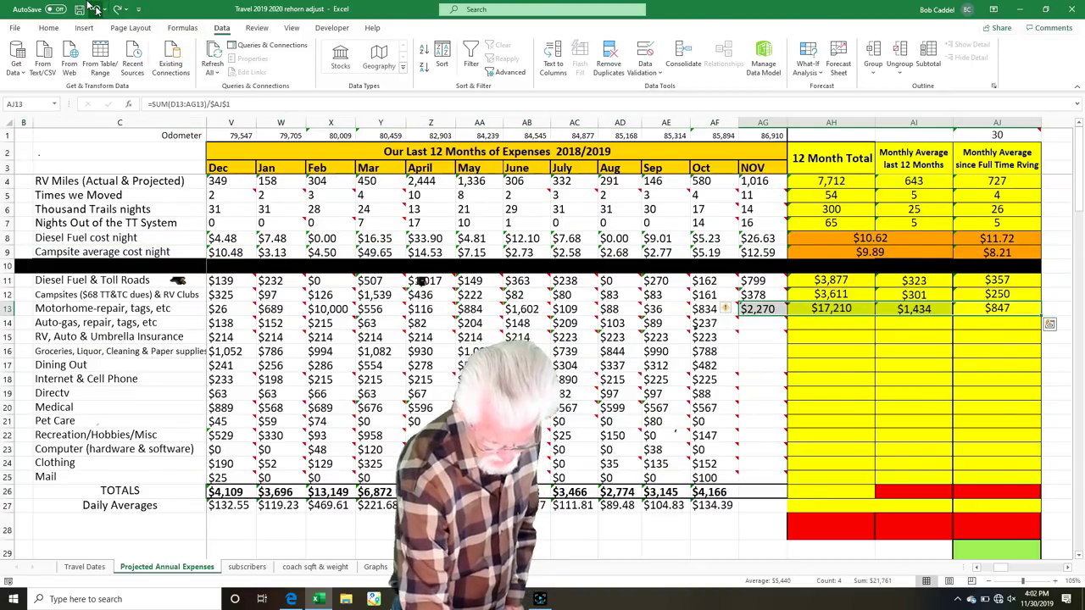
{"action": "mouse_move", "coordinate": [764, 310]}
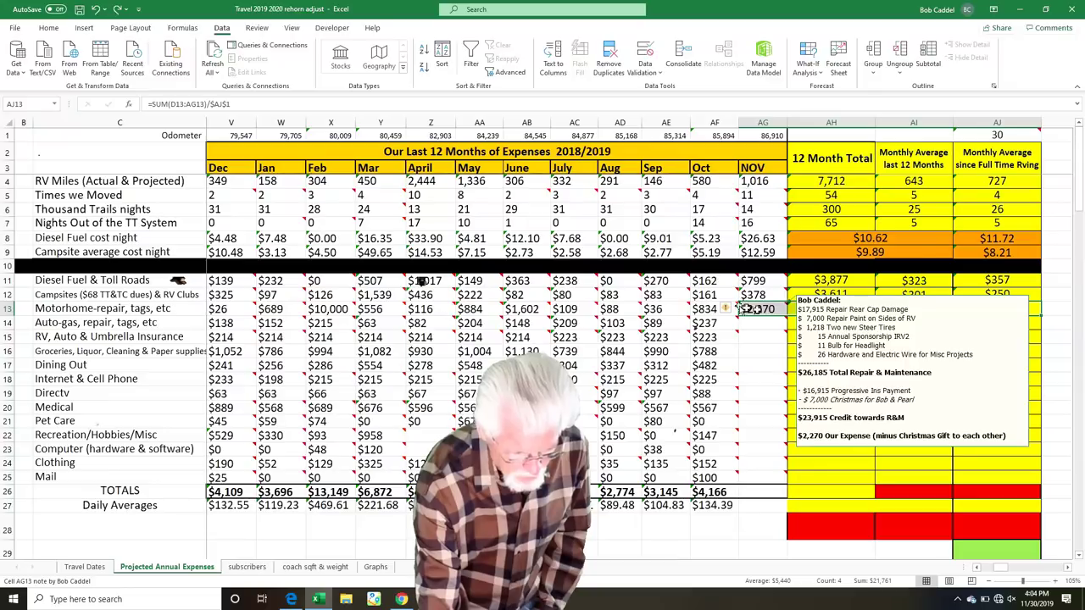
{"action": "mouse_move", "coordinate": [746, 316]}
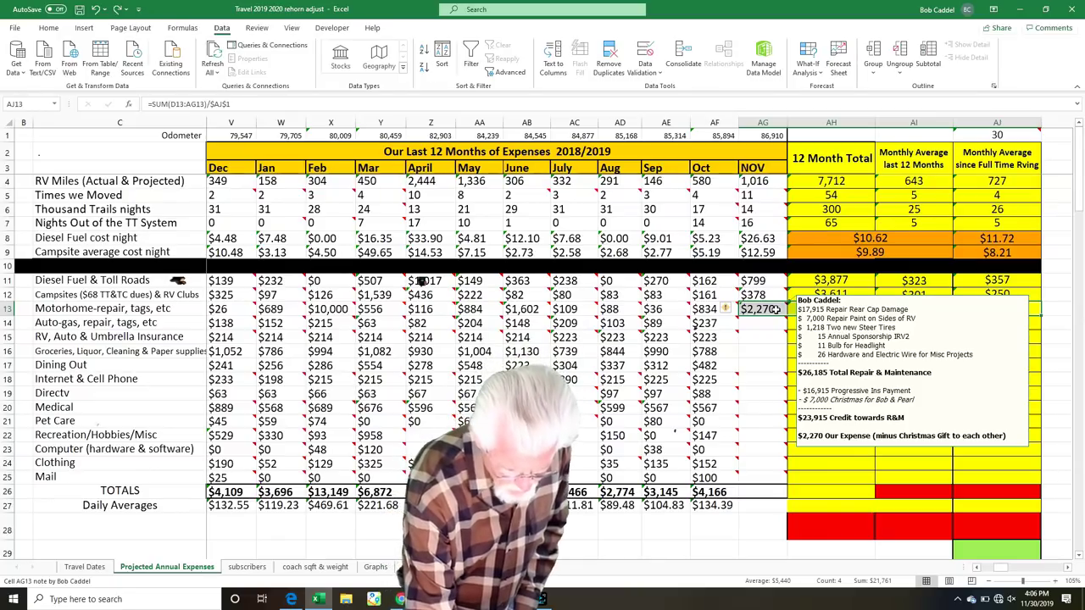
- Undo the clearing of the Auto-gas, repair, tags NOV and summary cells, and highlight that row
{"action": "left_click", "coordinate": [95, 10]}
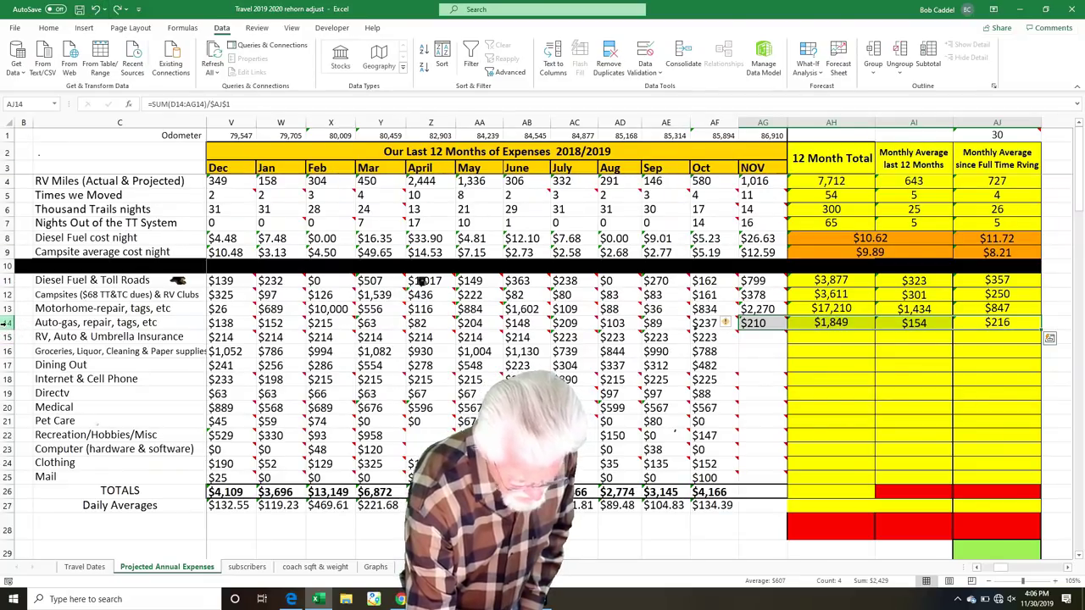
{"action": "left_click", "coordinate": [7, 325]}
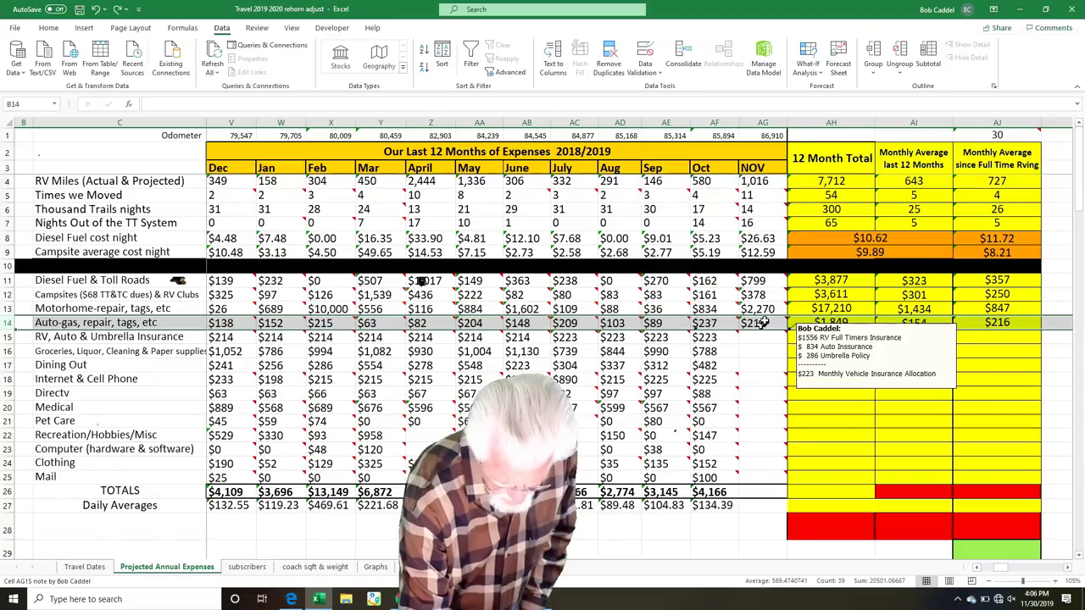
{"action": "left_click", "coordinate": [770, 310]}
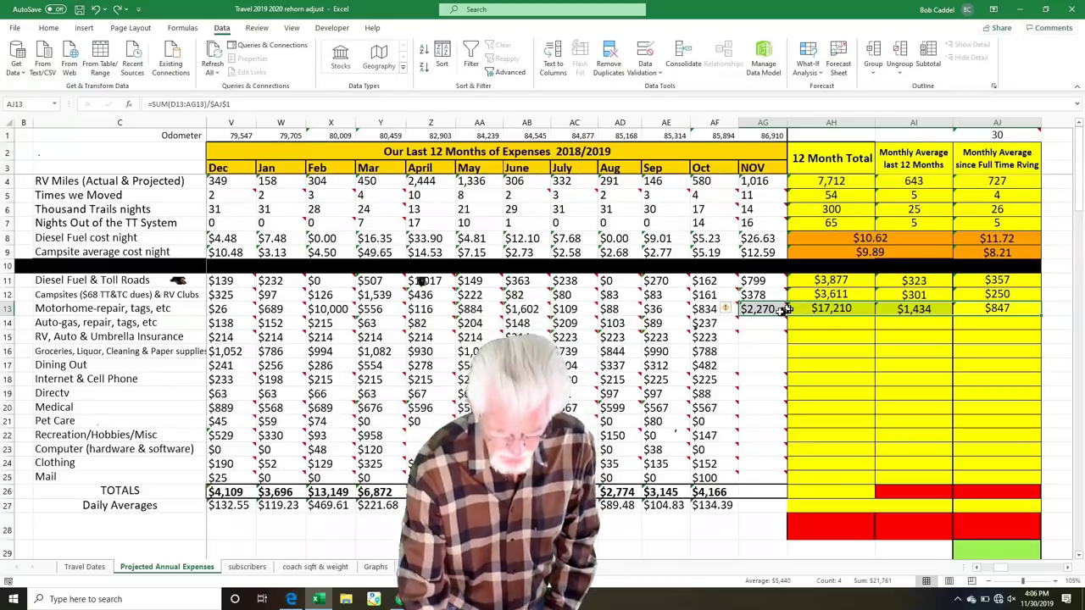
- Restore the NOV and summary cells of the RV, Auto & Umbrella Insurance row, and highlight that row
{"action": "left_click_drag", "start_coordinate": [787, 310], "coordinate": [786, 338]}
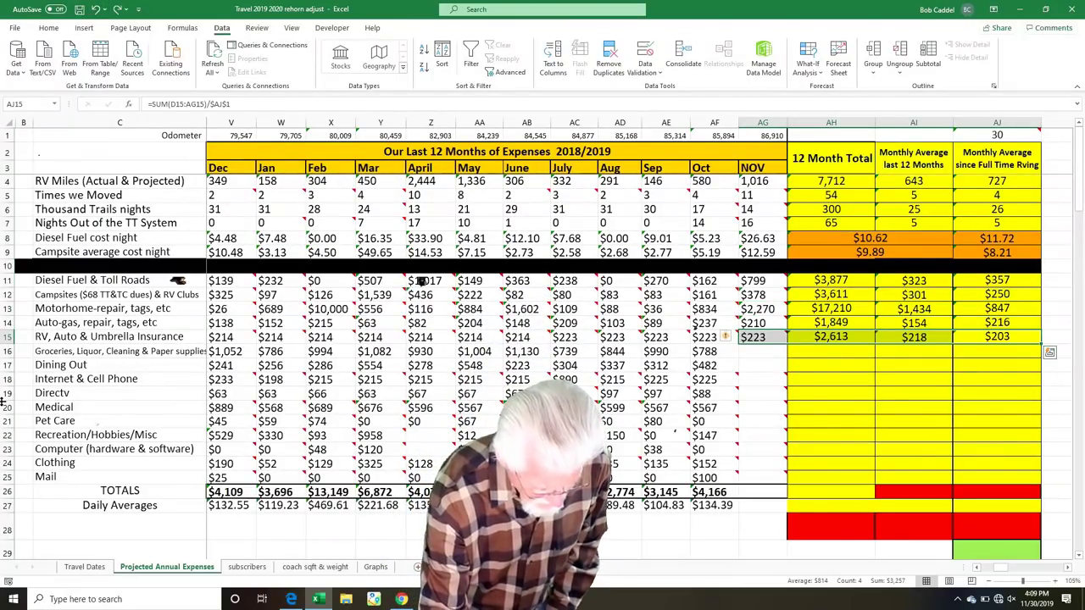
{"action": "left_click", "coordinate": [7, 337]}
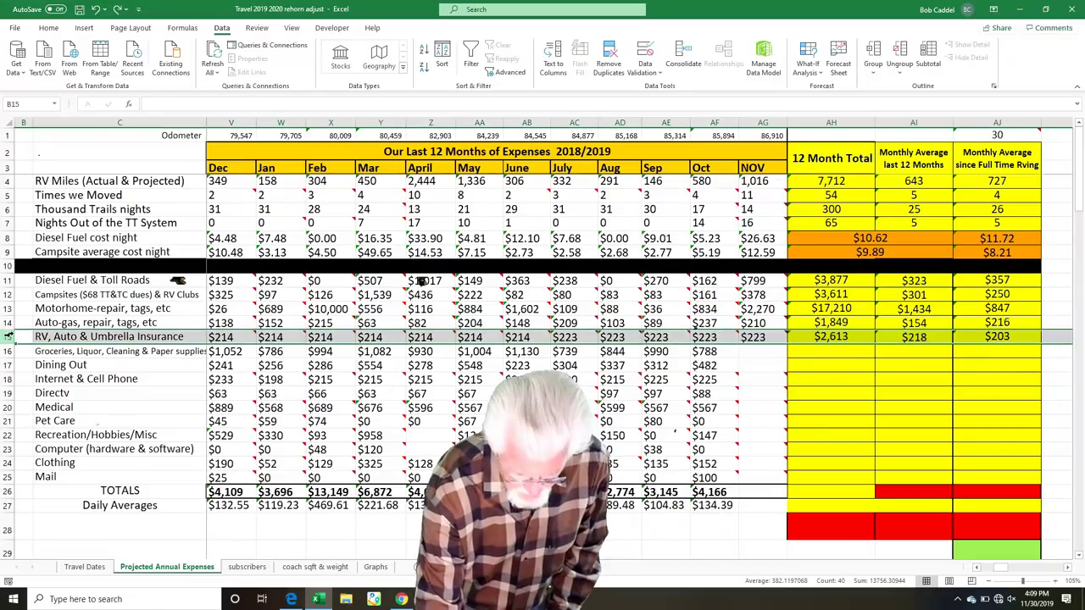
{"action": "mouse_move", "coordinate": [757, 337]}
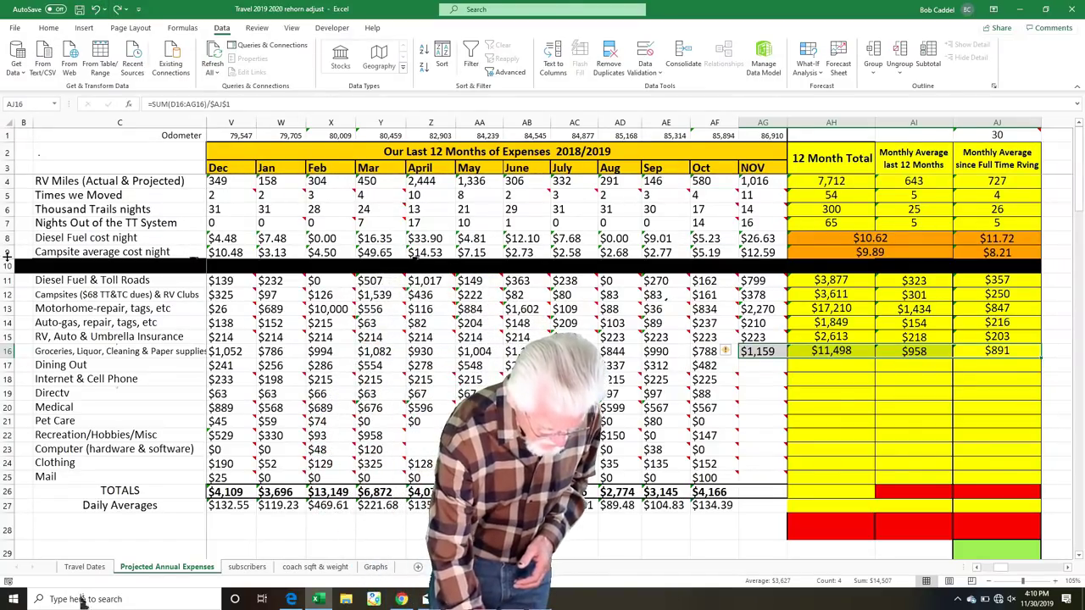
- Highlight the Groceries, Liquor, Cleaning & Paper supplies row and compare its recent monthly amounts with the 12-month and full-time averages
{"action": "left_click", "coordinate": [7, 351]}
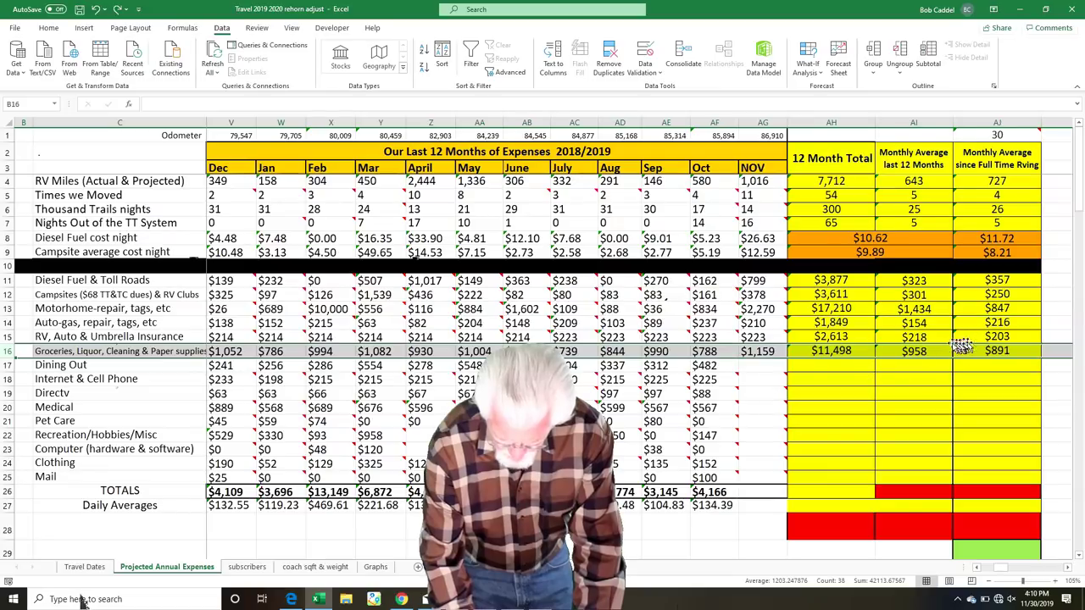
{"action": "left_click", "coordinate": [914, 352]}
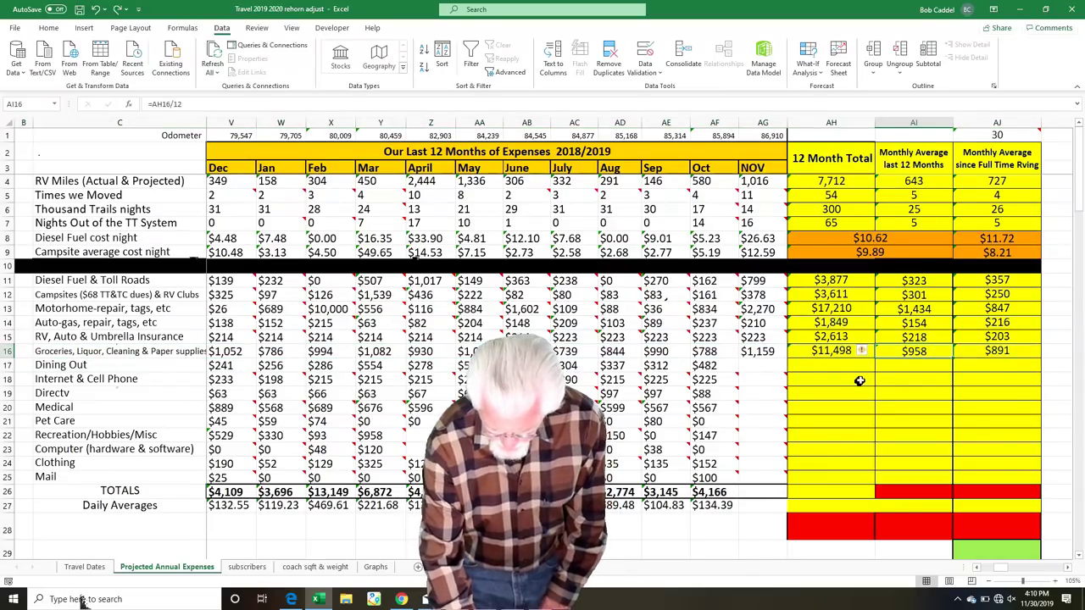
{"action": "key", "text": "Left"}
{"action": "key", "text": "Left"}
{"action": "key", "text": "Left"}
{"action": "key", "text": "Left"}
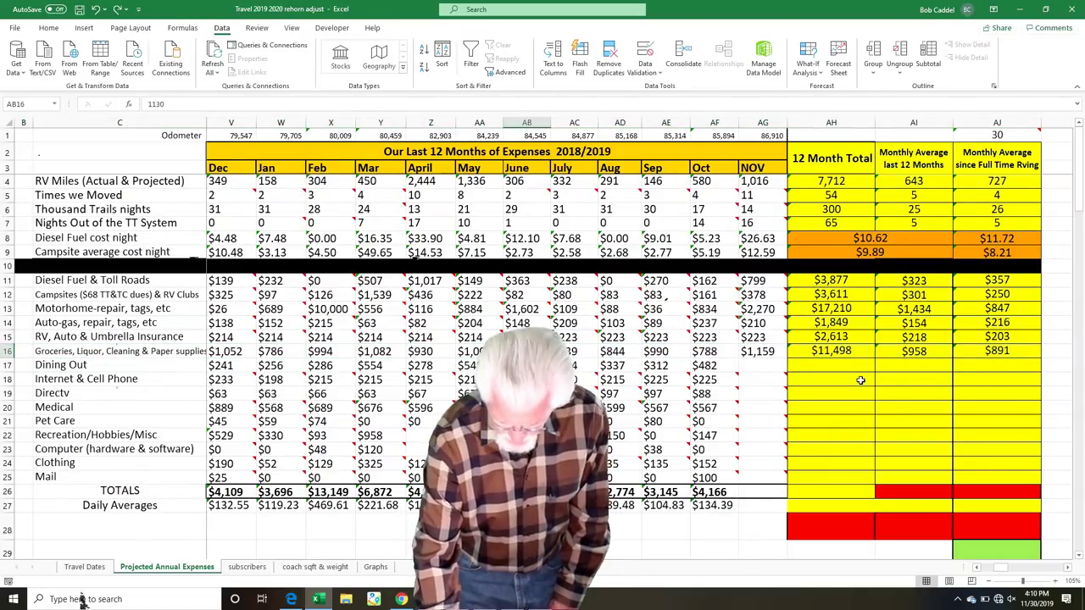
{"action": "key", "text": "Right"}
{"action": "key", "text": "Right"}
{"action": "key", "text": "Right"}
{"action": "key", "text": "Right"}
{"action": "key", "text": "Right"}
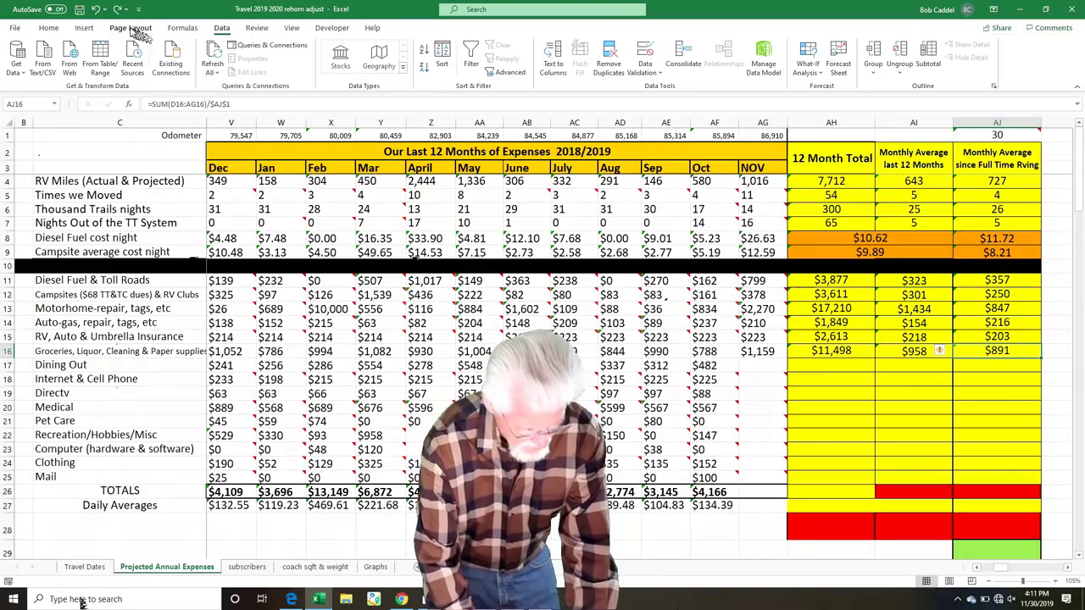
- Restore the NOV and summary cells of the Dining Out and Internet & Cell Phone rows, and read the note on the NOV internet amount
{"action": "left_click", "coordinate": [94, 10]}
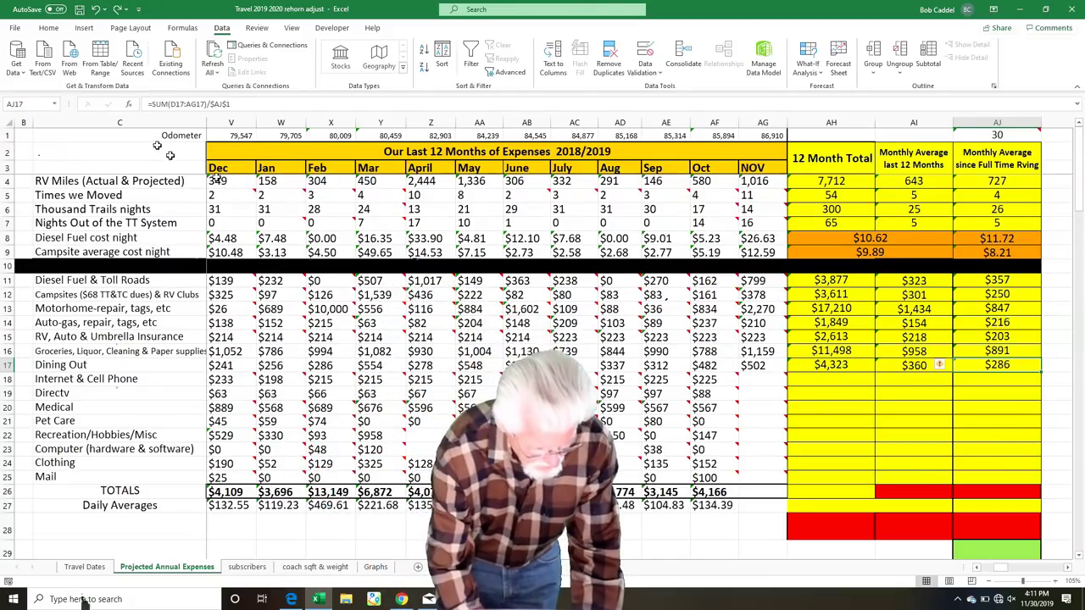
{"action": "left_click", "coordinate": [95, 11]}
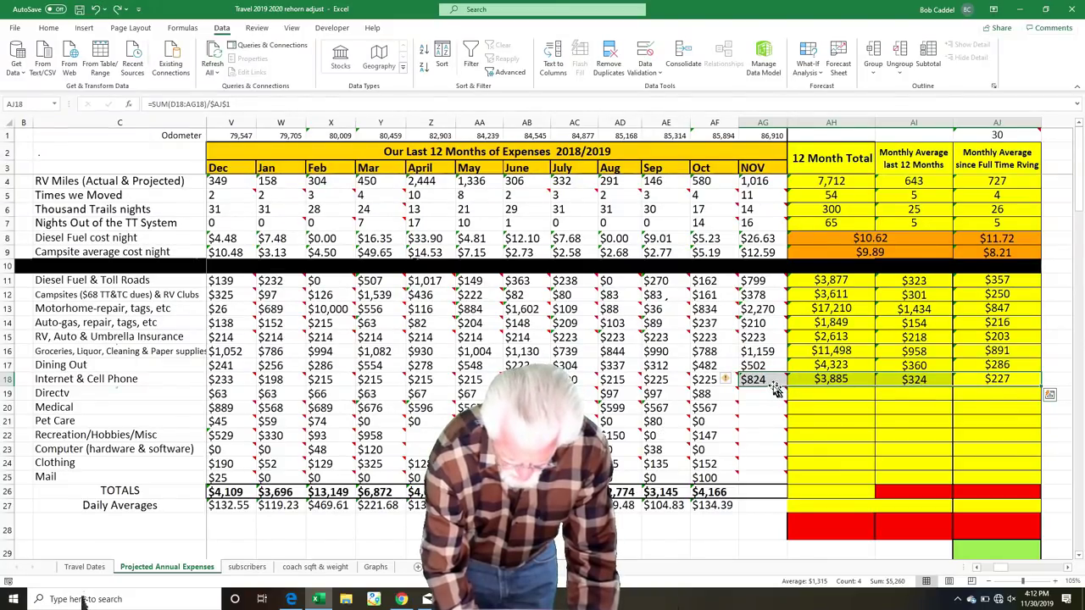
{"action": "mouse_move", "coordinate": [771, 380]}
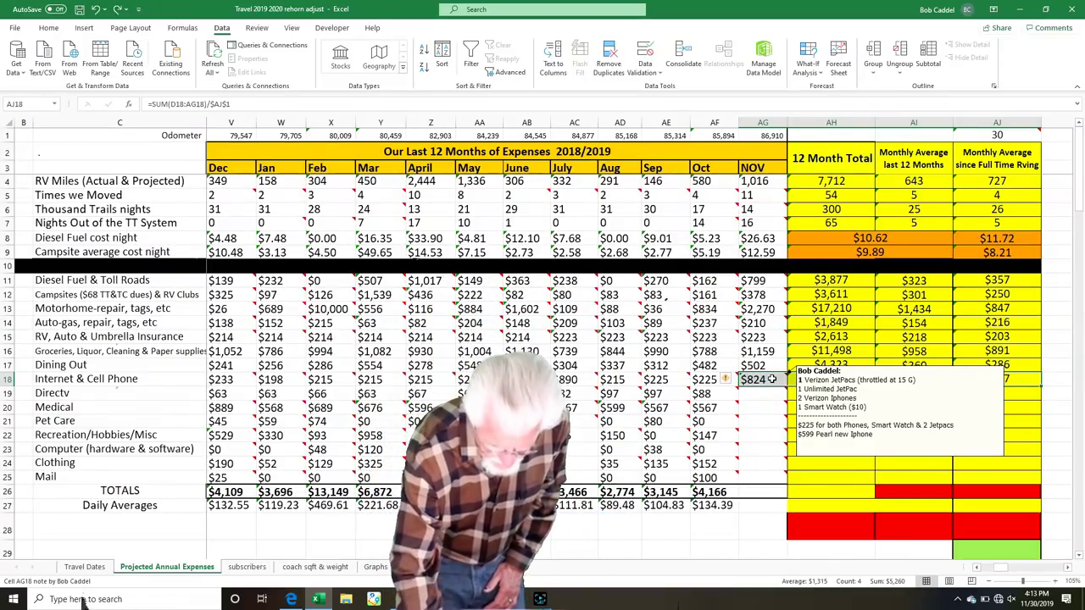
- Restore the NOV and summary cells of the Directv and Medical rows, and read the note on the NOV medical amount
{"action": "key", "text": "Return"}
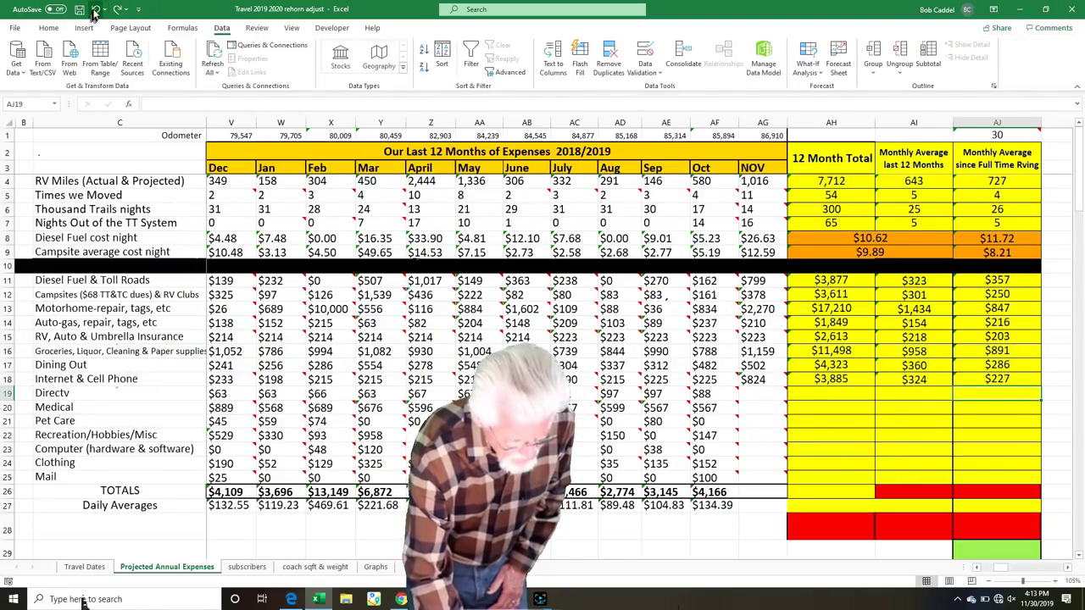
{"action": "key", "text": "ctrl+v"}
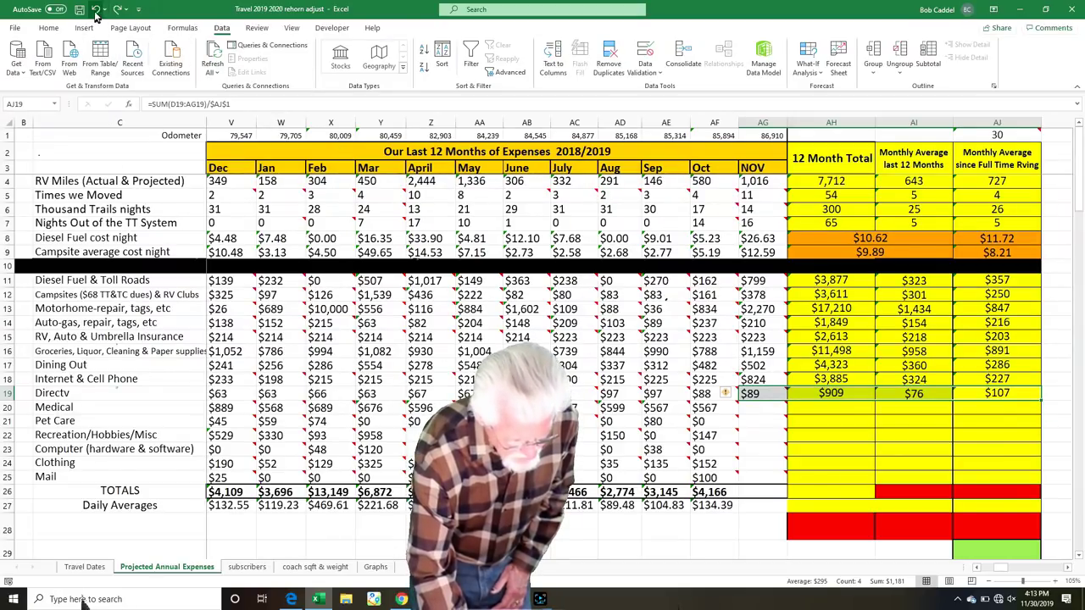
{"action": "key", "text": "Down"}
{"action": "type", "text": "$578\t$7,471\t$623\t$497"}
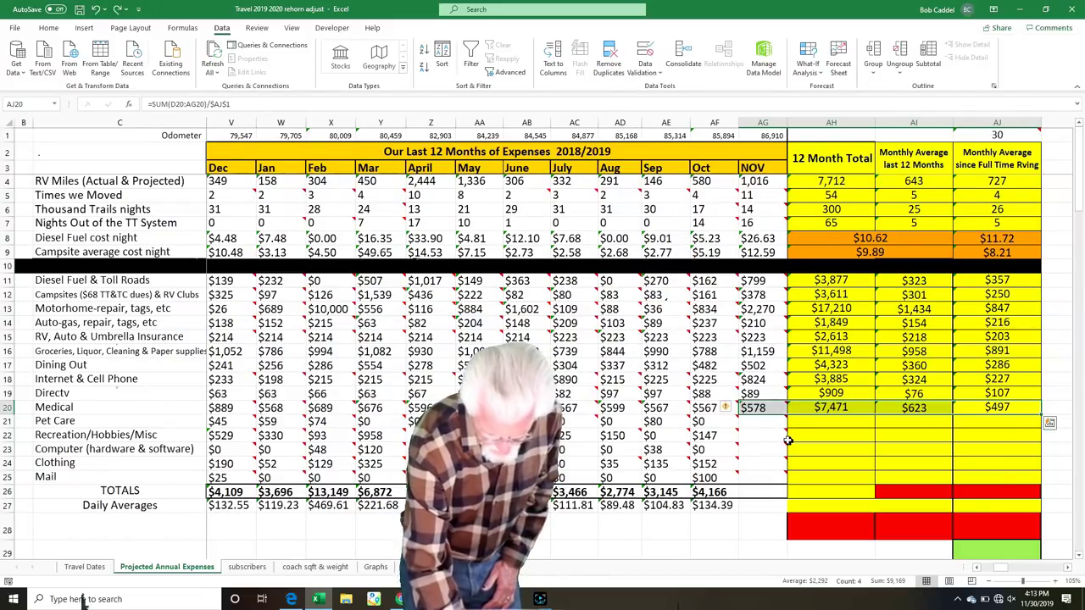
{"action": "mouse_move", "coordinate": [768, 418]}
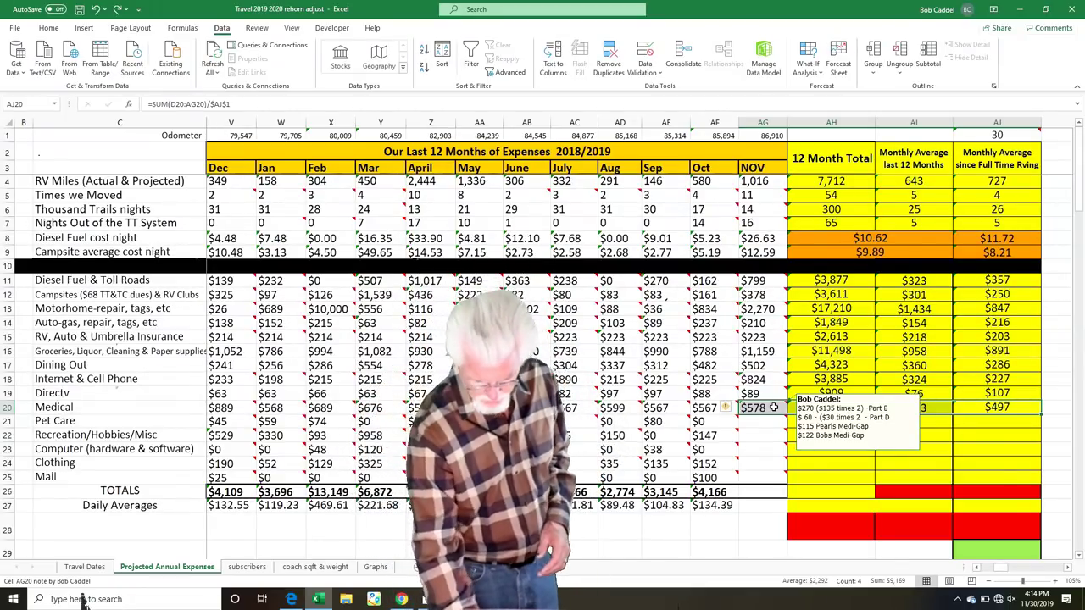
- Undo the clearing of the Pet Care row's NOV and summary cells
{"action": "left_click", "coordinate": [97, 11]}
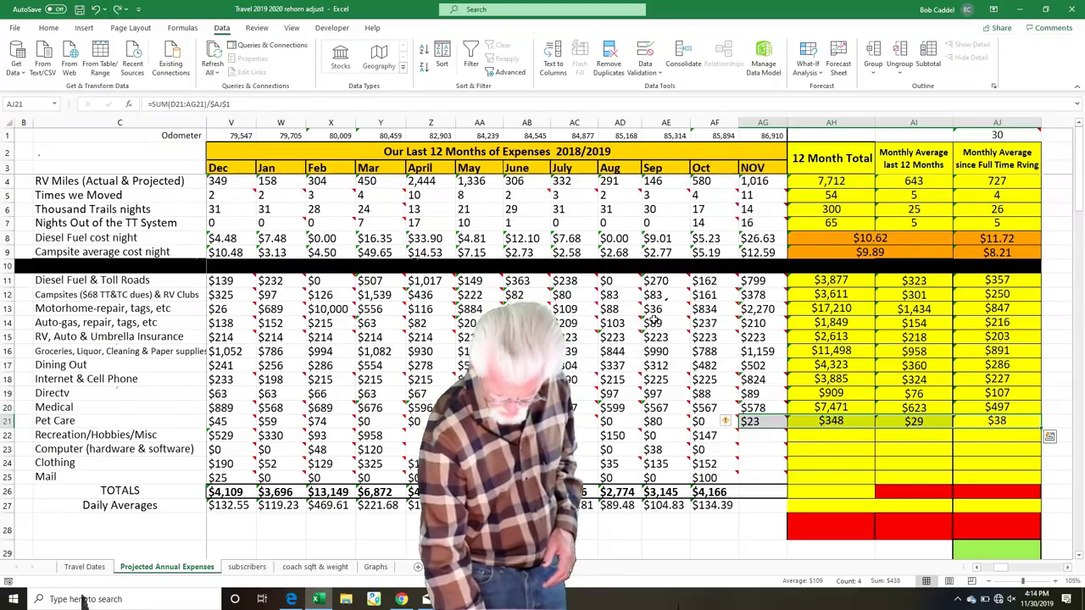
{"action": "mouse_move", "coordinate": [782, 431]}
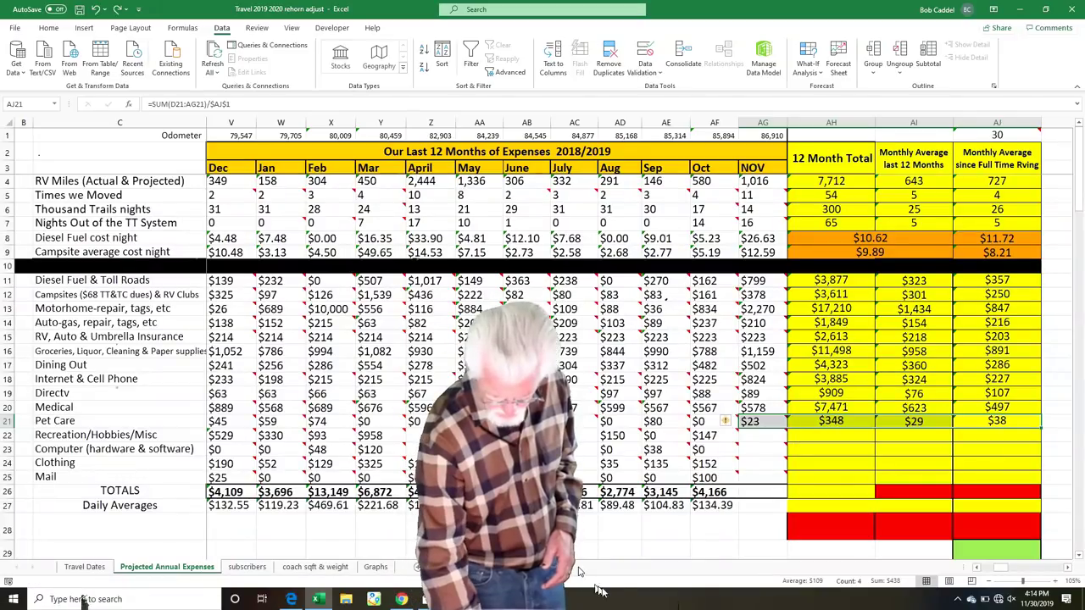
{"action": "key", "text": "Down"}
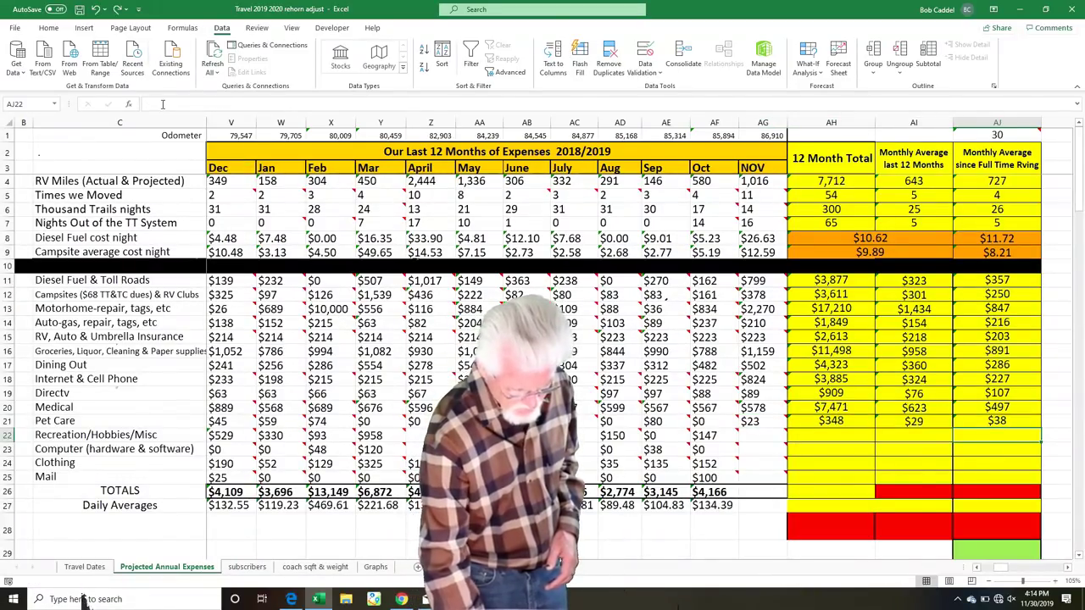
- Restore the NOV and summary cells of the Recreation/Hobbies/Misc, Computer, Clothing and Mail rows by undoing their clearing
{"action": "left_click", "coordinate": [96, 10]}
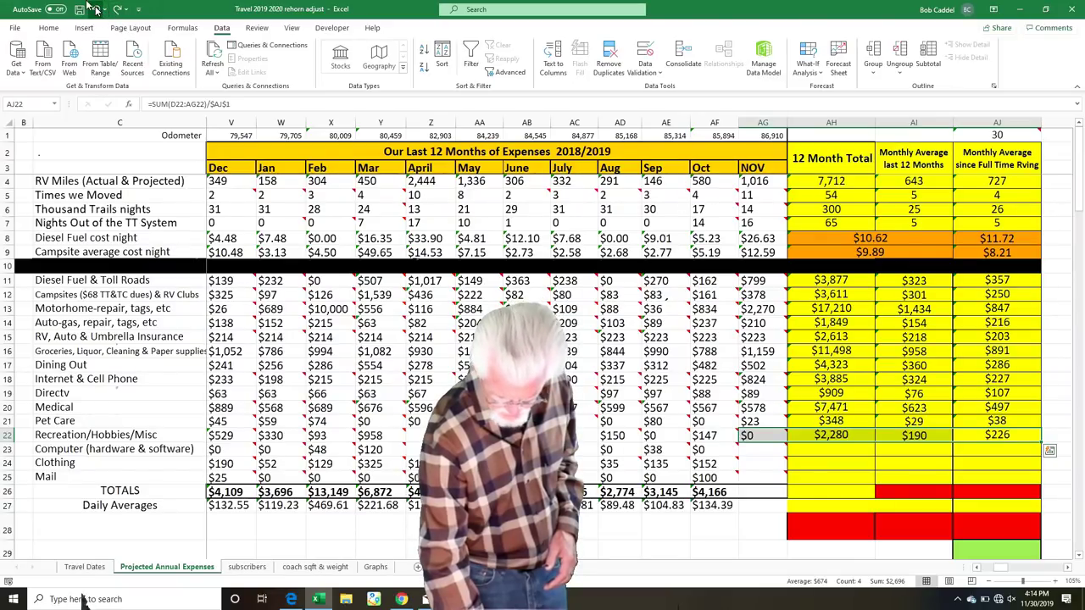
{"action": "left_click", "coordinate": [96, 9]}
{"action": "left_click", "coordinate": [95, 10]}
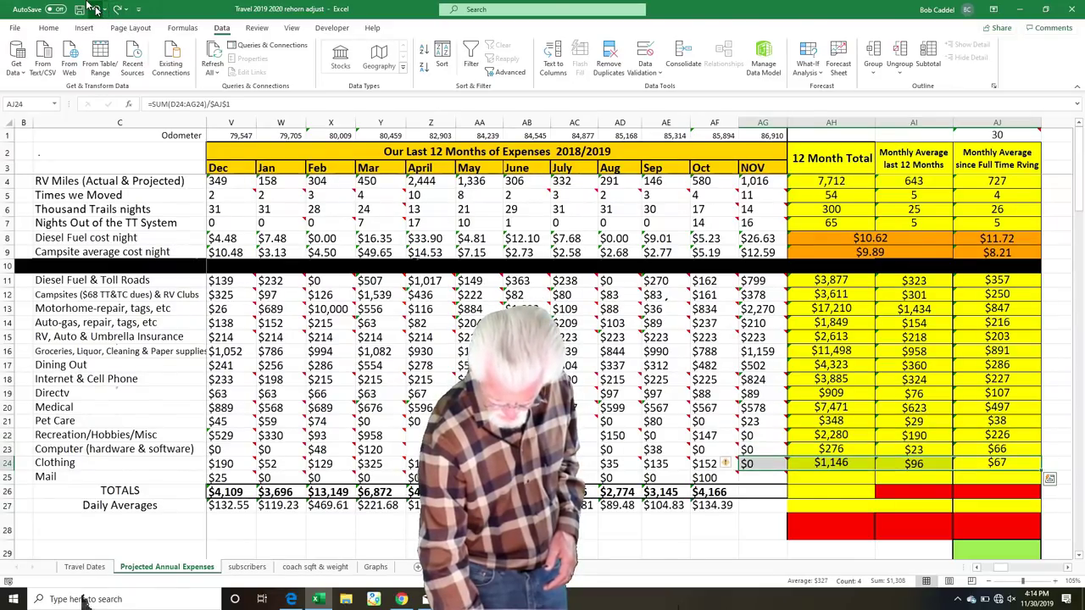
{"action": "left_click", "coordinate": [96, 10]}
{"action": "left_click", "coordinate": [96, 9]}
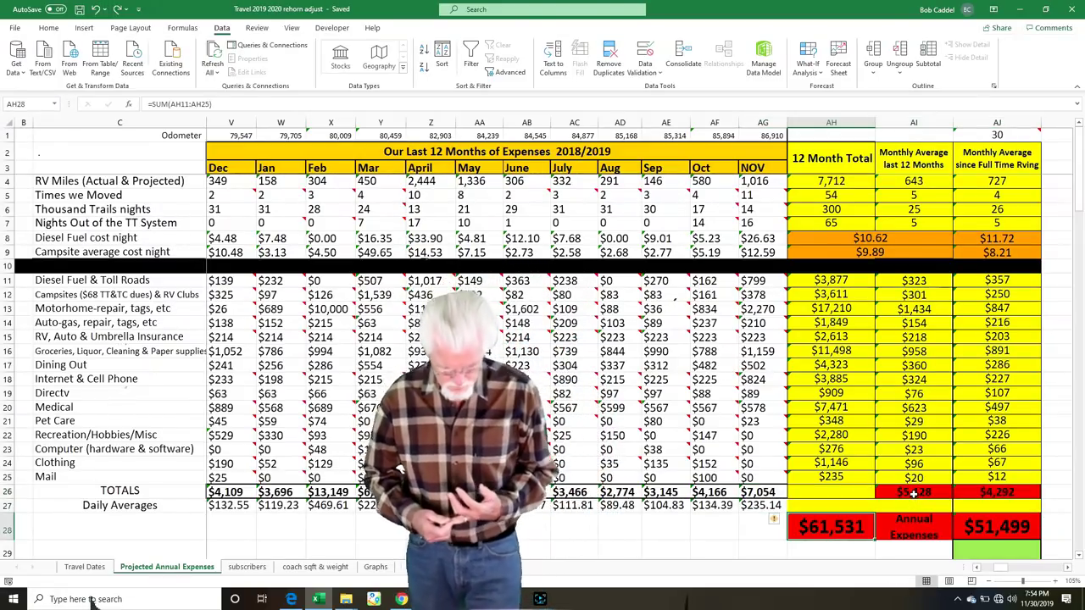
- Compare the 12-month and full-time figures in the monthly average TOTALS cells and the Annual Expenses cells
{"action": "left_click", "coordinate": [916, 492]}
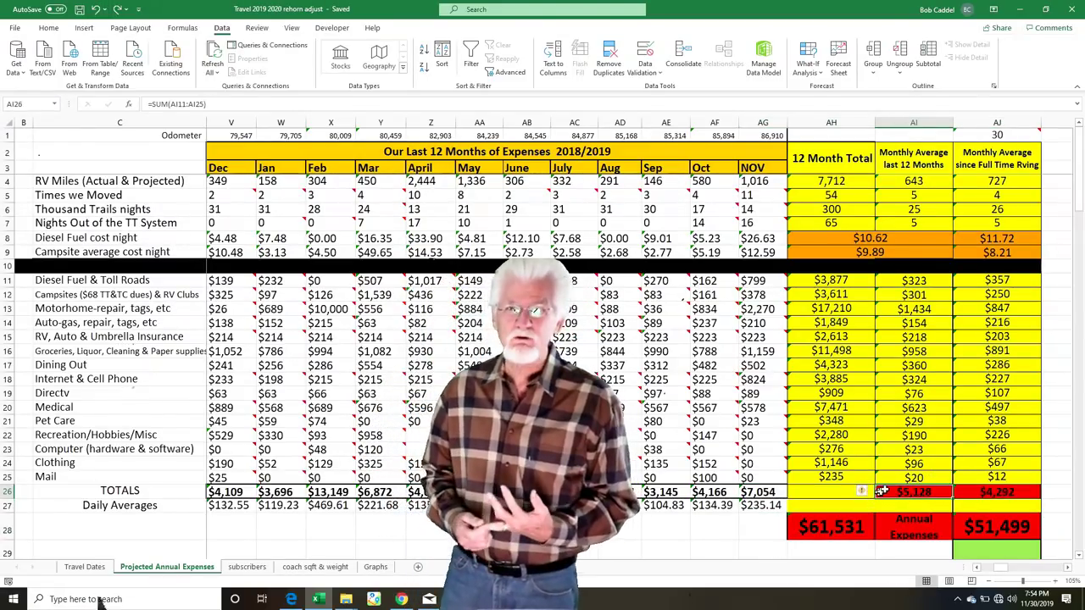
{"action": "left_click", "coordinate": [1012, 492]}
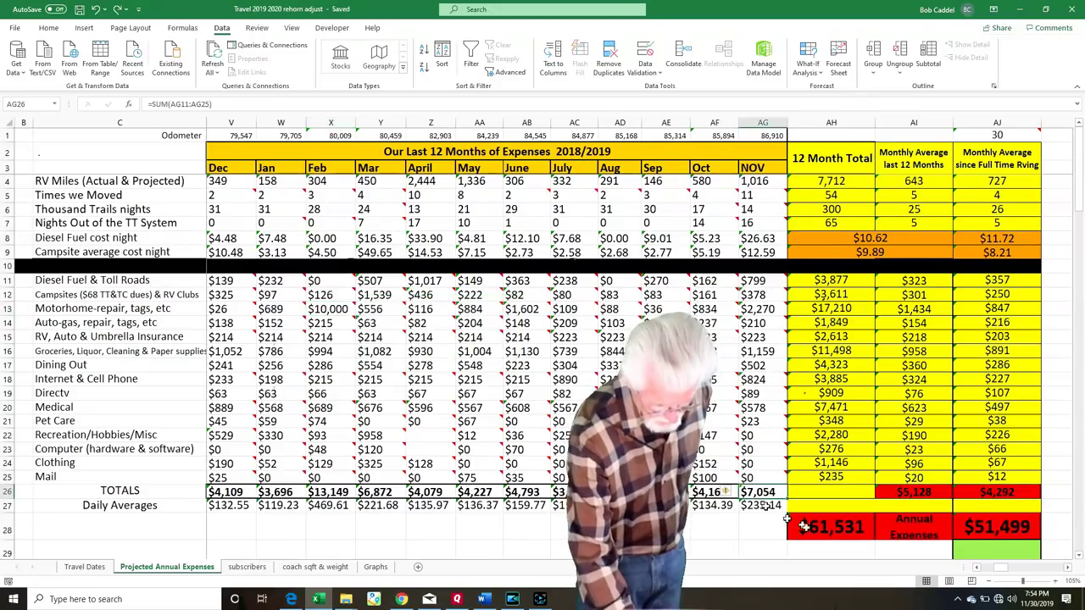
{"action": "left_click", "coordinate": [839, 531]}
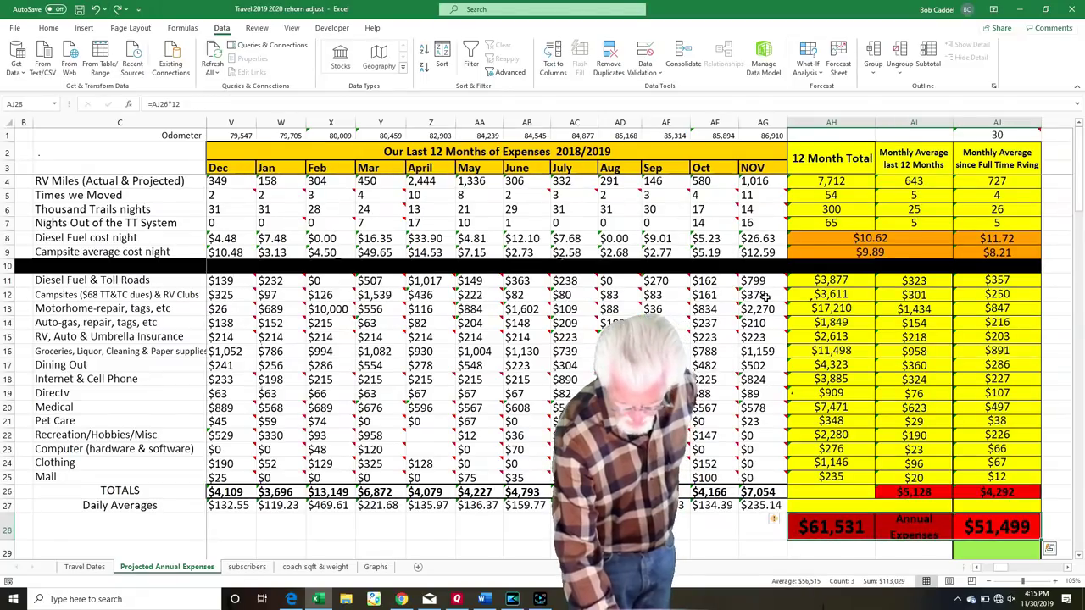
{"action": "right_click", "coordinate": [838, 531]}
{"action": "key", "text": "Escape"}
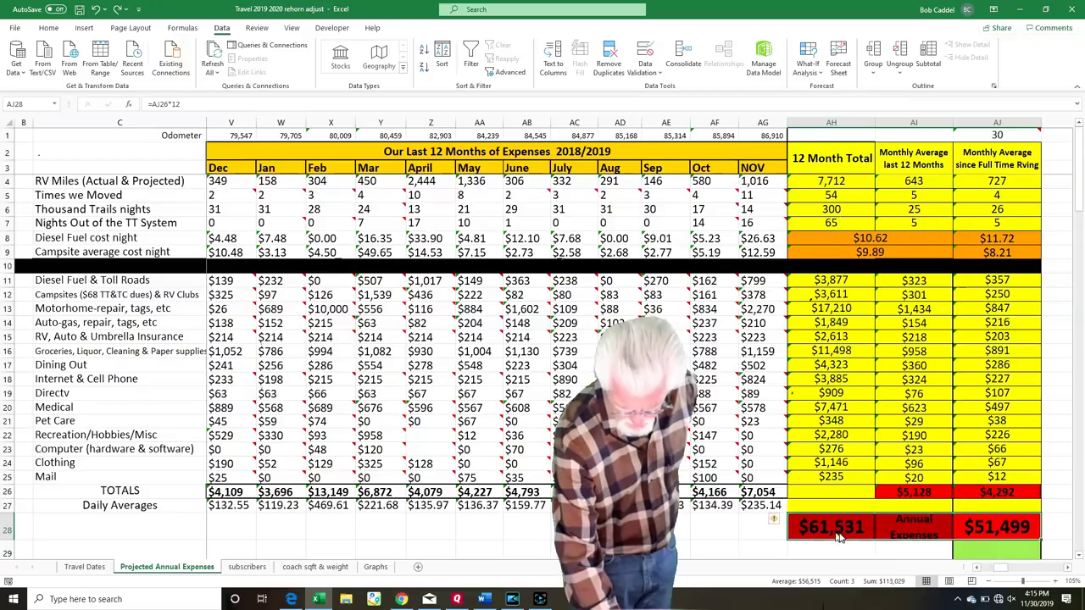
{"action": "left_click", "coordinate": [993, 529]}
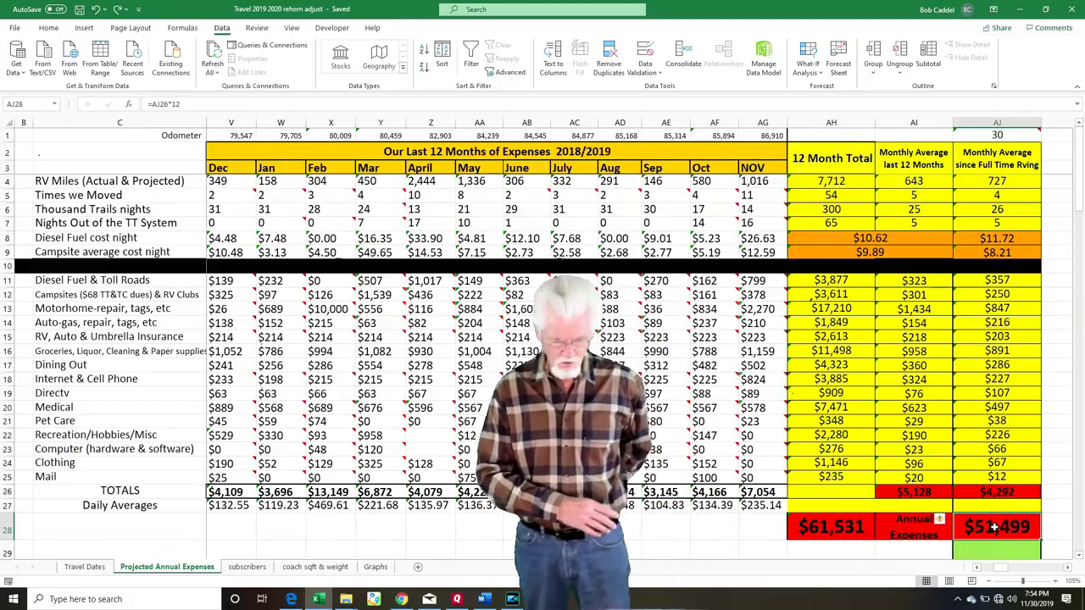
{"action": "left_click", "coordinate": [1004, 491]}
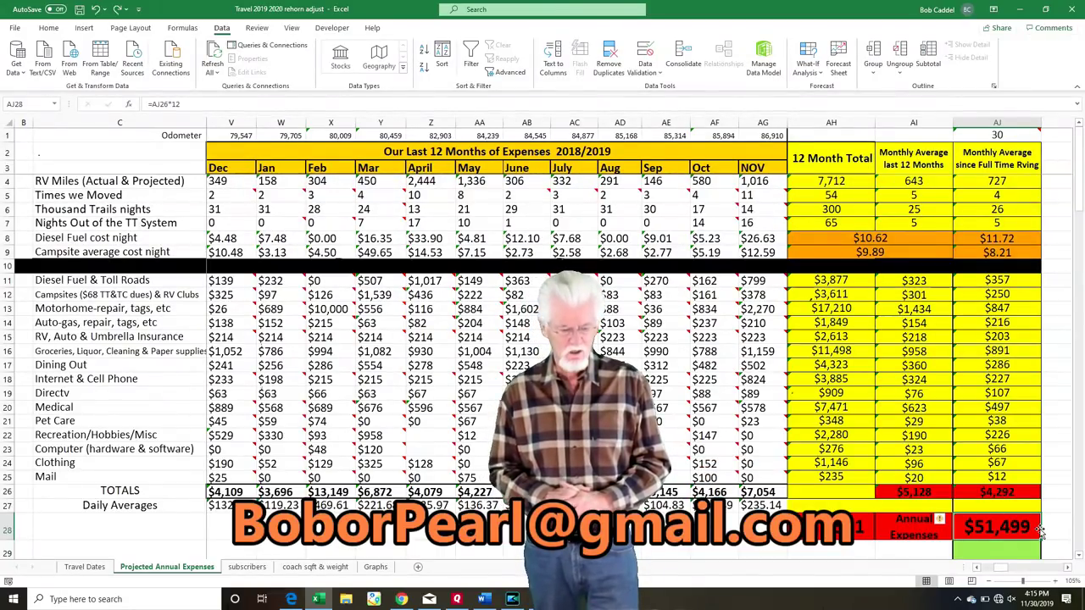
- Go through the expense categories in the Monthly Average since Full Time Rving column, finishing at its TOTALS cell
{"action": "left_click", "coordinate": [1033, 406]}
{"action": "key", "text": "Up"}
{"action": "key", "text": "Up"}
{"action": "key", "text": "Up"}
{"action": "key", "text": "Up"}
{"action": "key", "text": "Up"}
{"action": "key", "text": "Up"}
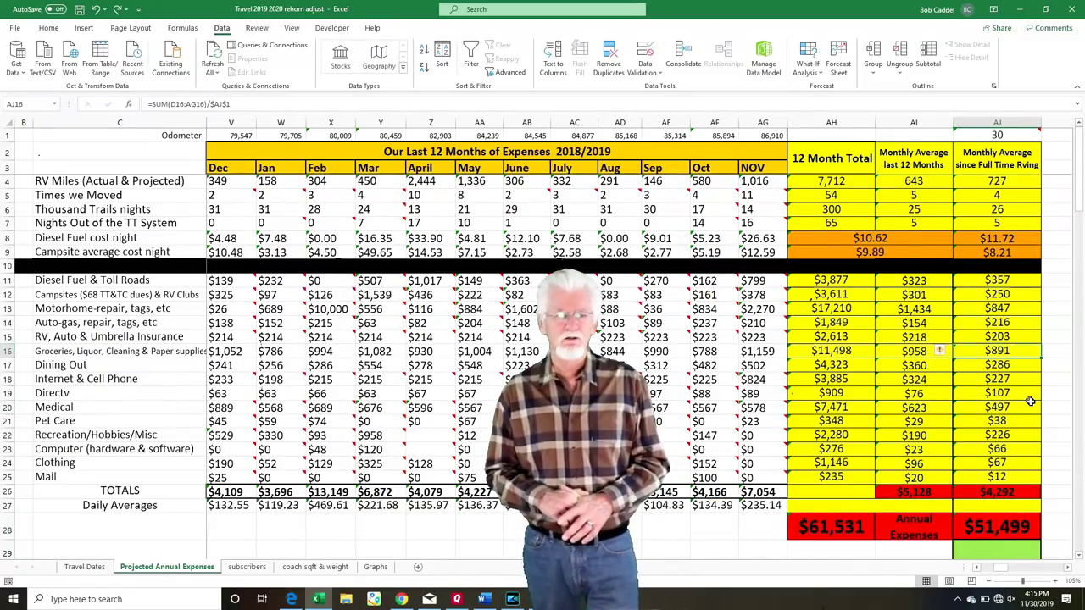
{"action": "key", "text": "Down"}
{"action": "key", "text": "Down"}
{"action": "key", "text": "Down"}
{"action": "key", "text": "Down"}
{"action": "key", "text": "Down"}
{"action": "key", "text": "Down"}
{"action": "key", "text": "Down"}
{"action": "key", "text": "Down"}
{"action": "key", "text": "Down"}
{"action": "key", "text": "Down"}
{"action": "key", "text": "Down"}
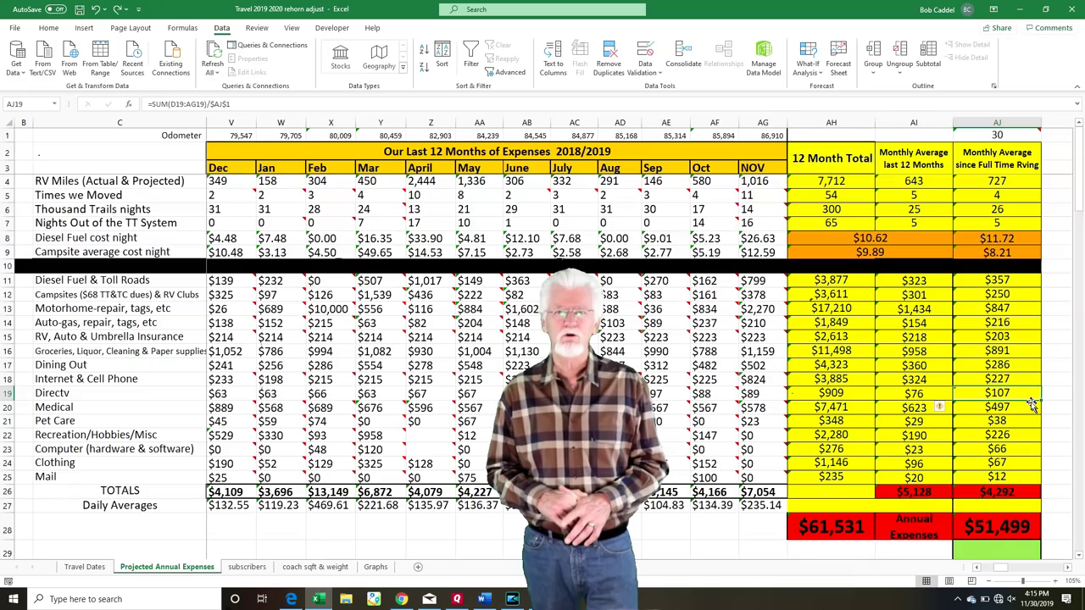
{"action": "key", "text": "Down"}
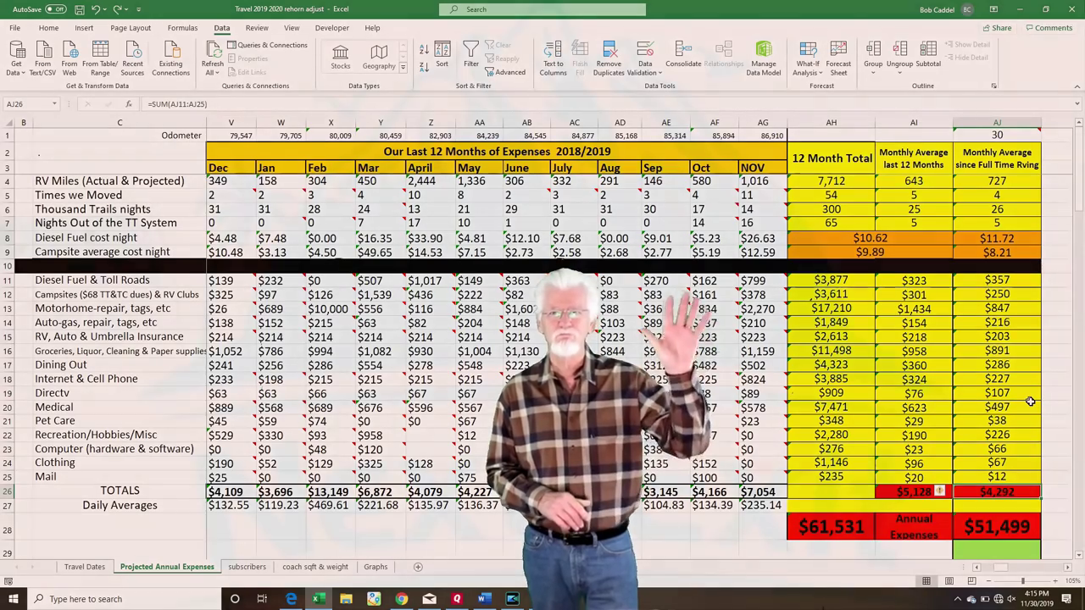